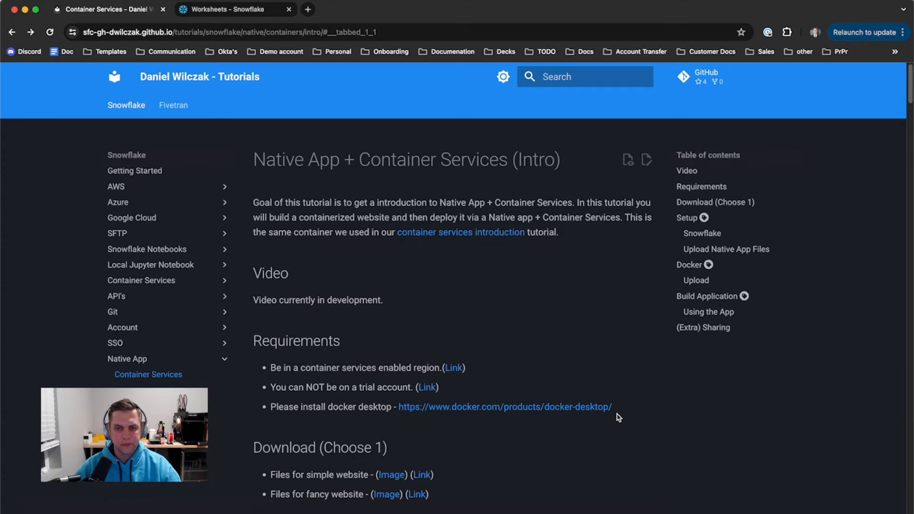
pyautogui.scroll(-2, 442, 395)
pyautogui.scroll(-3, 442, 394)
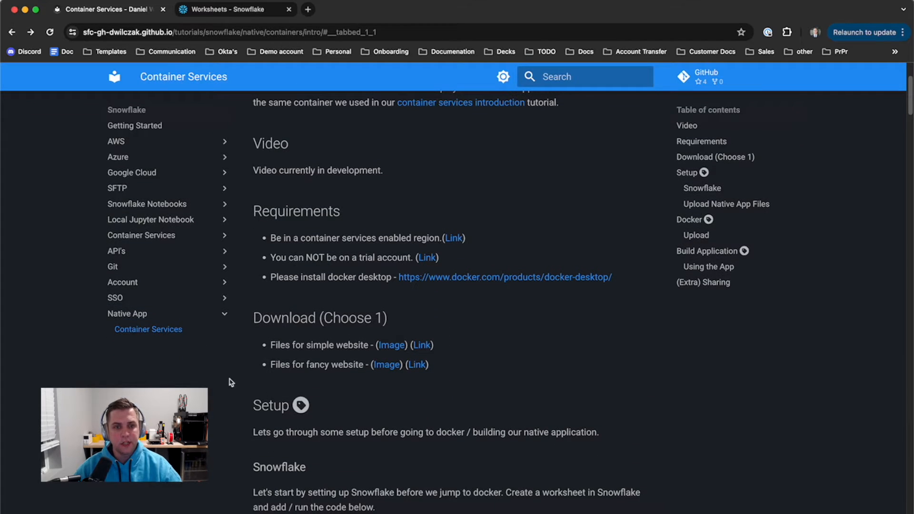
# View the simple website's preview image from the tutorial's Download section
pyautogui.click(391, 348)
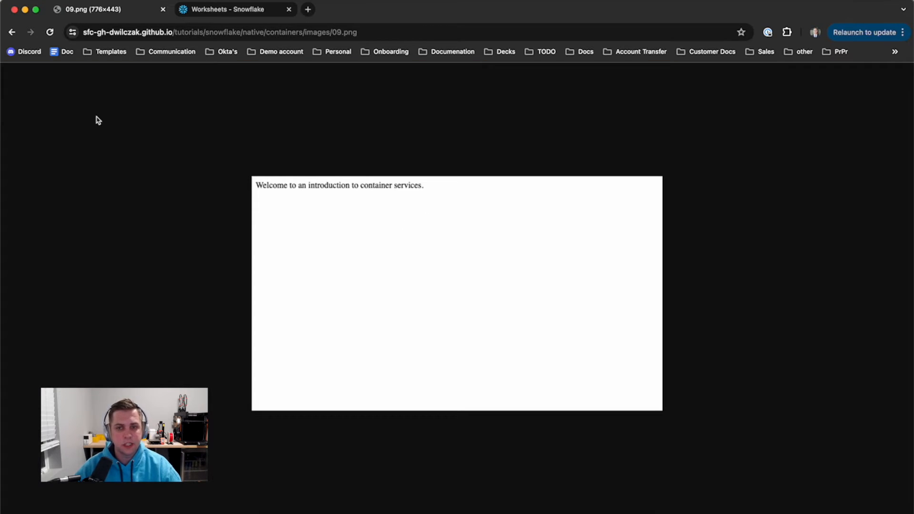
# View the fancy website preview image and download its Files.zip
pyautogui.click(12, 31)
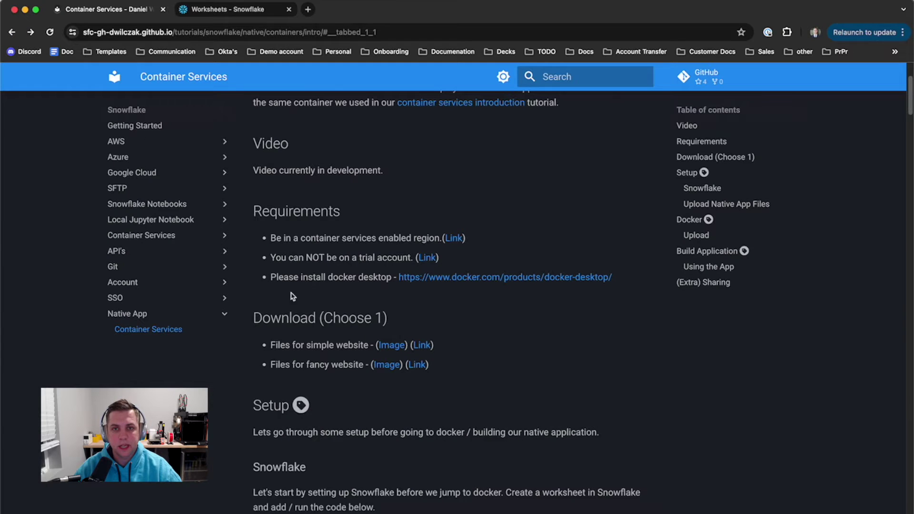
pyautogui.click(386, 365)
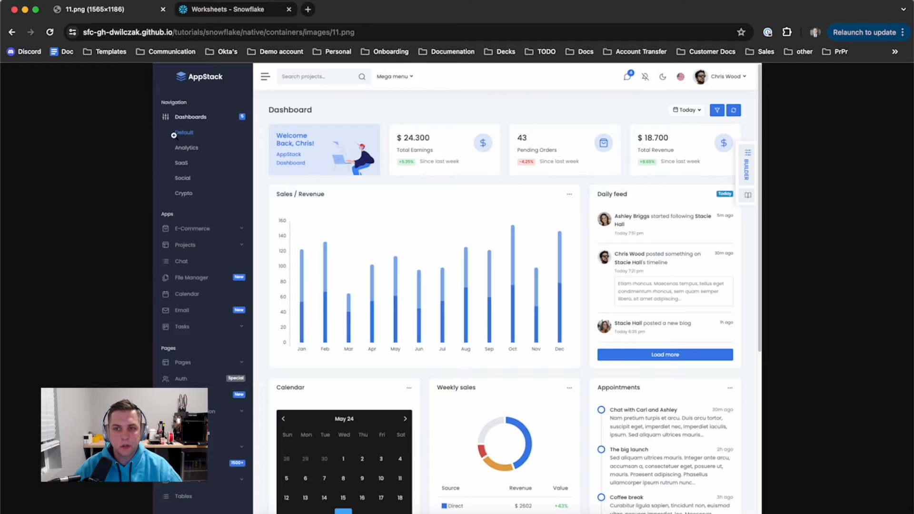
pyautogui.click(12, 33)
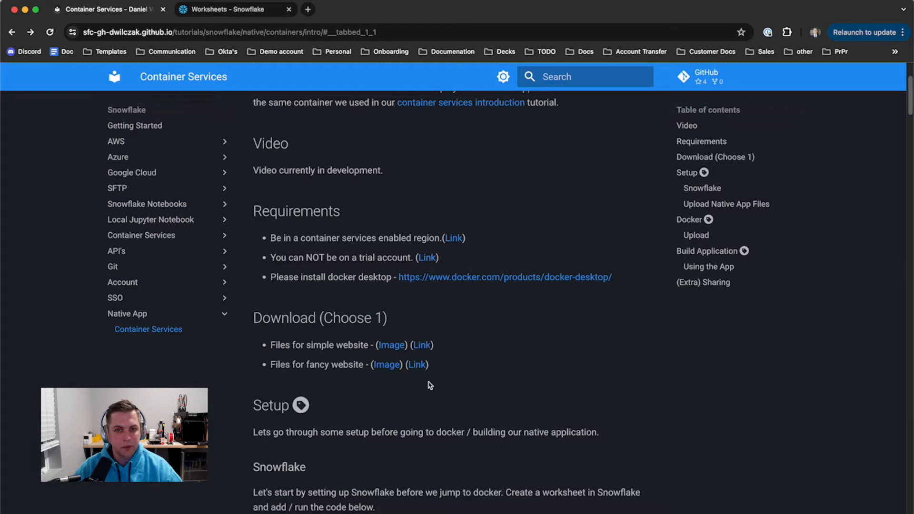
pyautogui.scroll(-1, 428, 389)
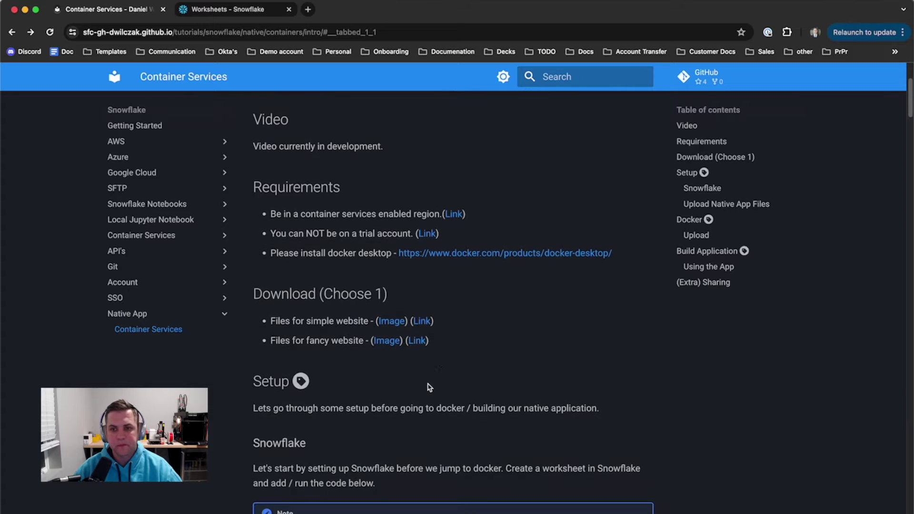
pyautogui.click(419, 342)
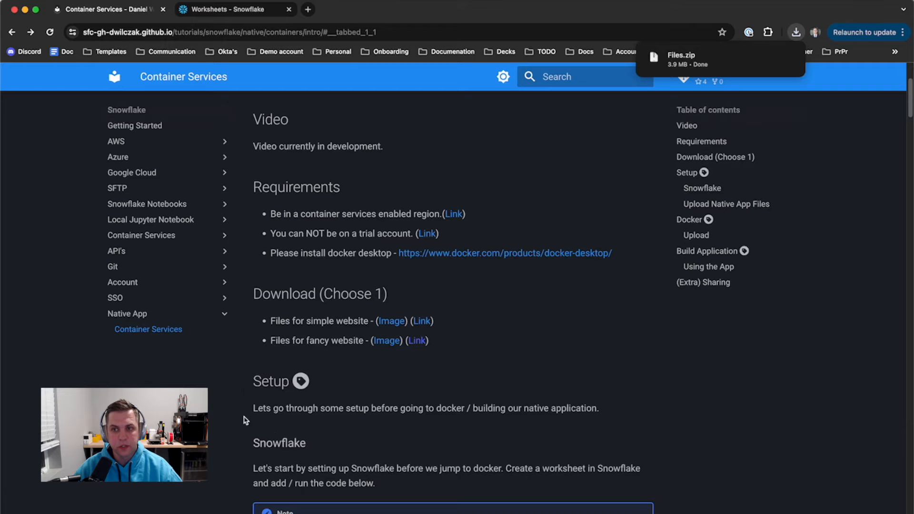
pyautogui.scroll(-5, 247, 372)
pyautogui.scroll(-2, 248, 370)
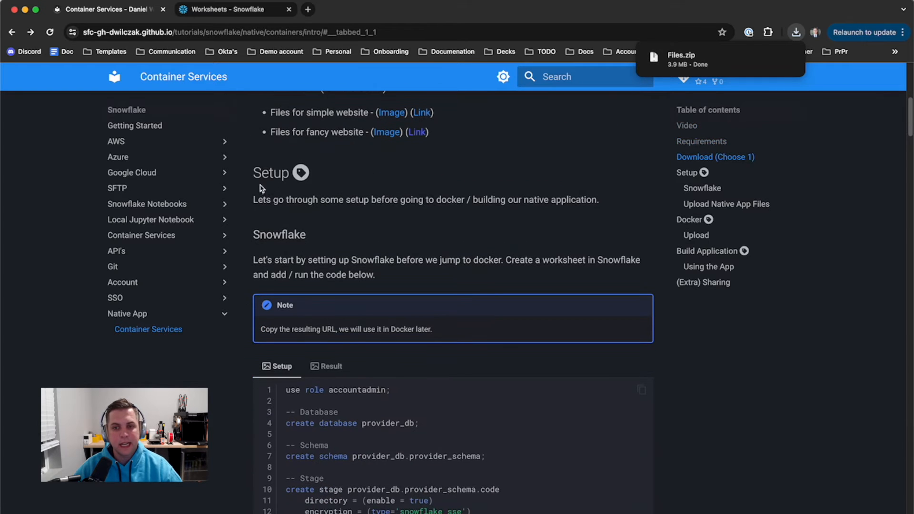
pyautogui.scroll(-5, 393, 306)
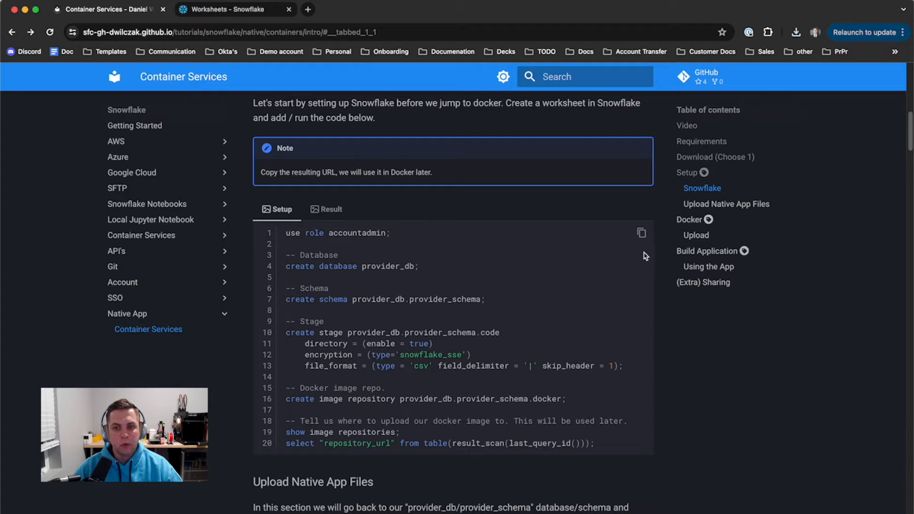
# Copy the Snowflake setup script and switch to the Snowflake worksheets list
pyautogui.click(642, 234)
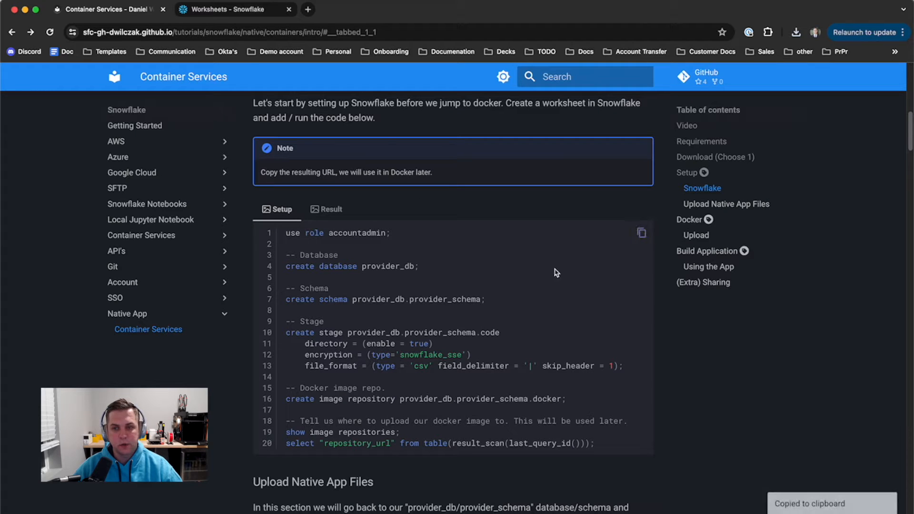
pyautogui.click(199, 11)
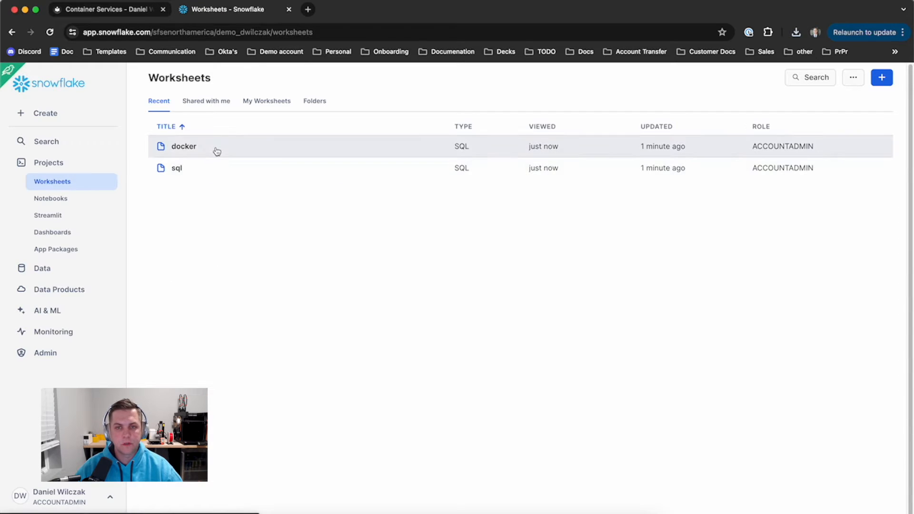
# Run the whole setup script in the sql worksheet, creating the provider database, stage and image repository
pyautogui.click(224, 172)
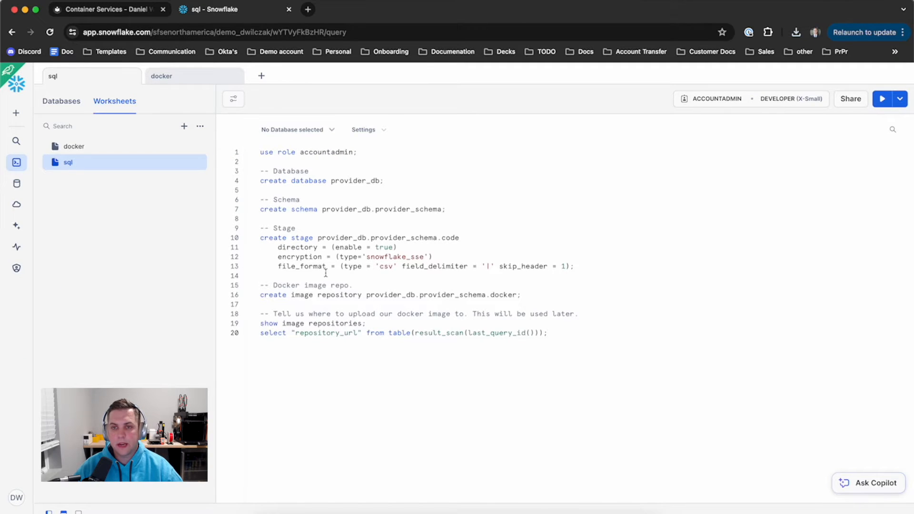
pyautogui.moveTo(548, 335); pyautogui.dragTo(257, 150)
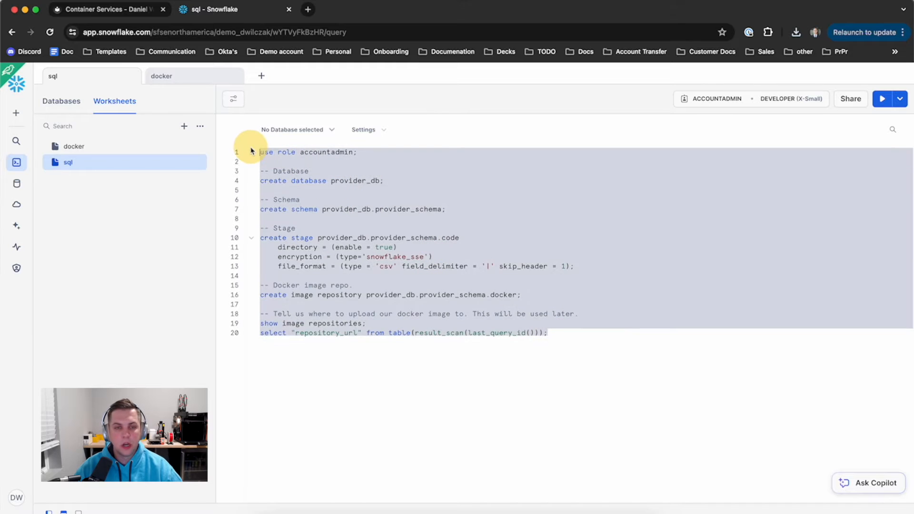
pyautogui.click(882, 98)
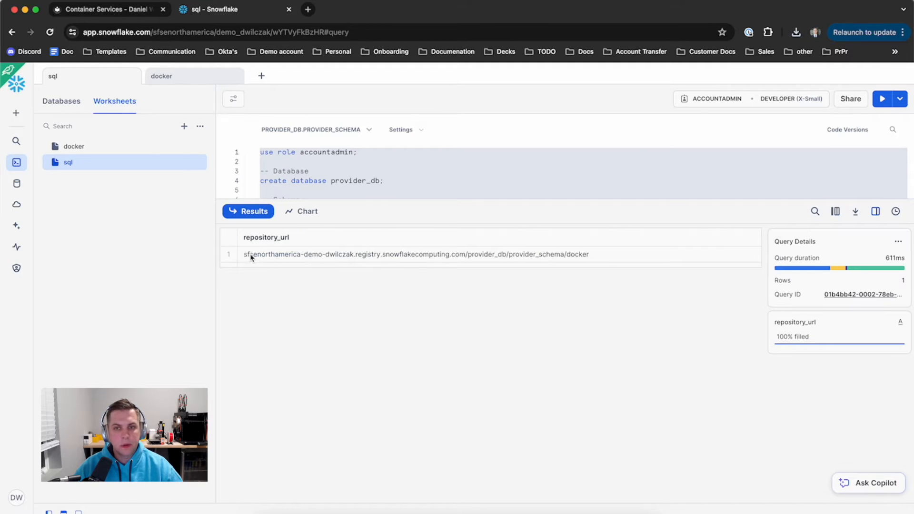
# Copy the returned repository_url and paste it under the Url comment in the docker worksheet
pyautogui.click(597, 256)
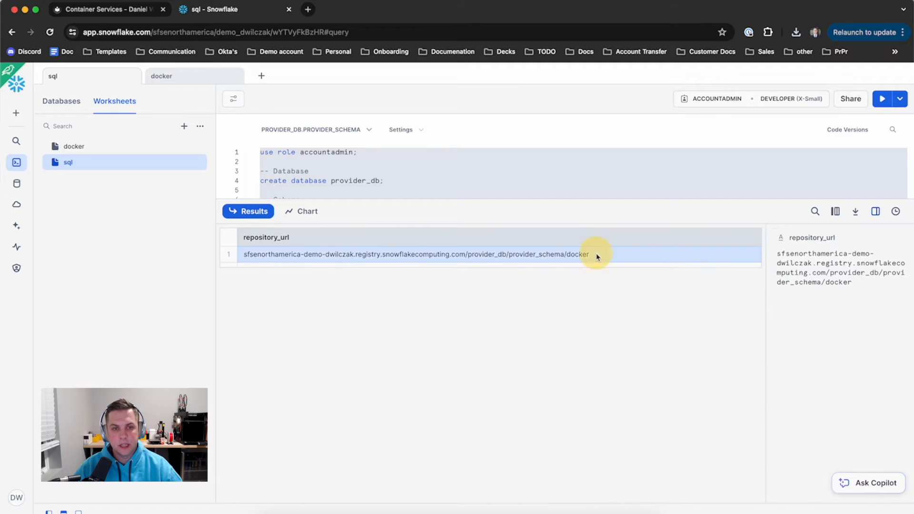
pyautogui.moveTo(865, 286); pyautogui.dragTo(779, 255)
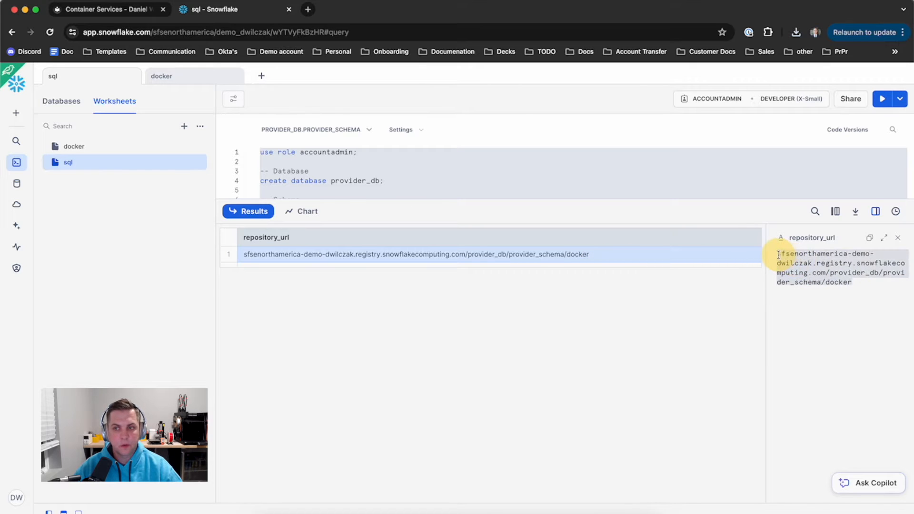
pyautogui.click(98, 147)
pyautogui.click(289, 161)
pyautogui.press('super+v')
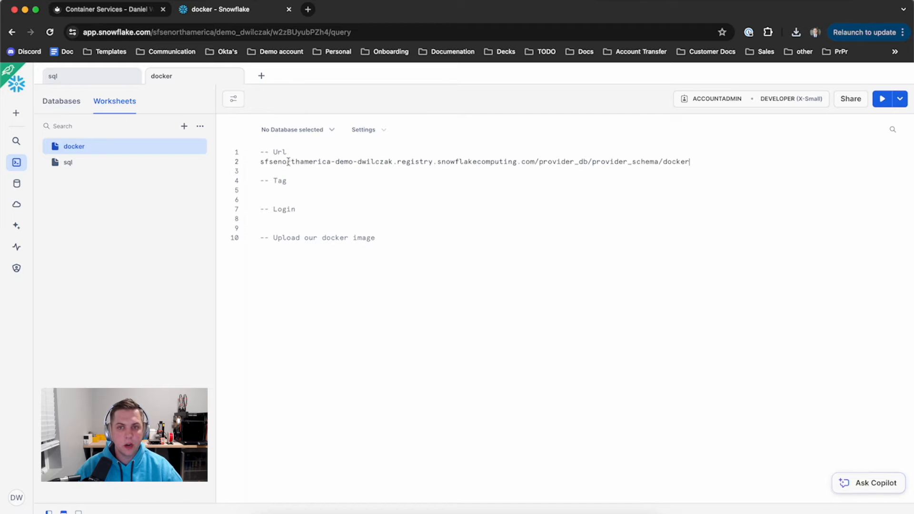
pyautogui.click(107, 9)
pyautogui.scroll(-4, 403, 310)
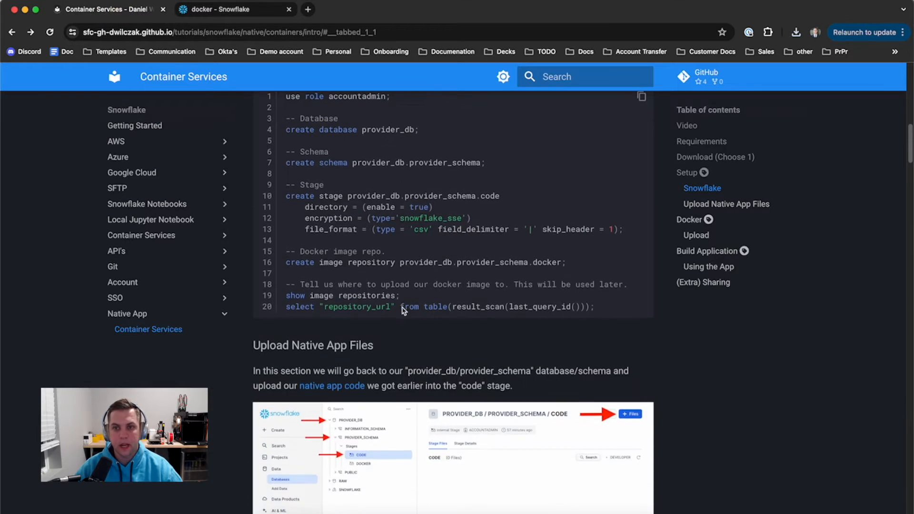
pyautogui.scroll(-2, 404, 309)
pyautogui.scroll(-1, 404, 309)
pyautogui.scroll(-2, 357, 272)
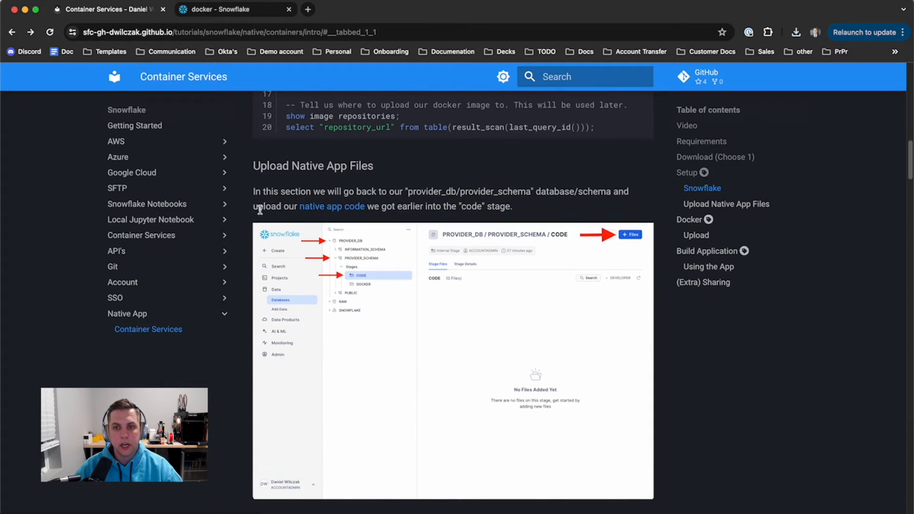
pyautogui.scroll(-1, 311, 251)
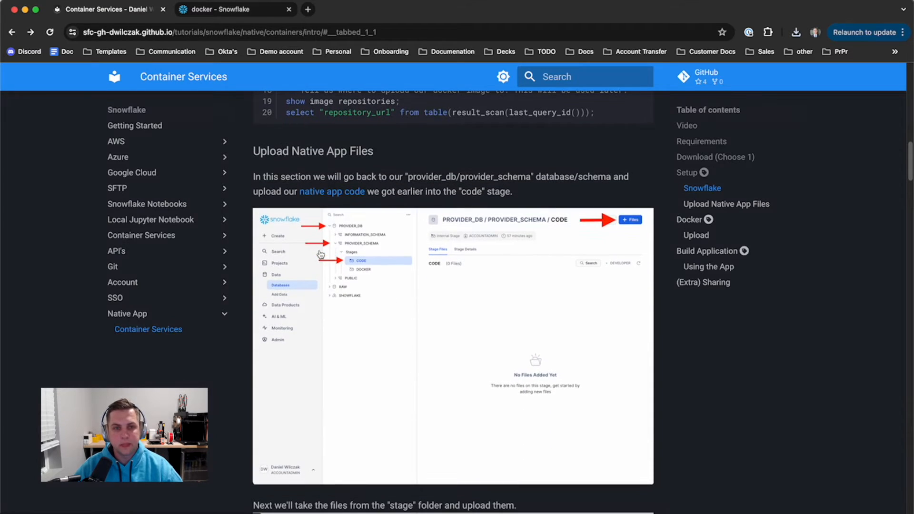
# Navigate Data > Databases to PROVIDER_DB > PROVIDER_SCHEMA > Stages > CODE and start a file upload
pyautogui.click(195, 14)
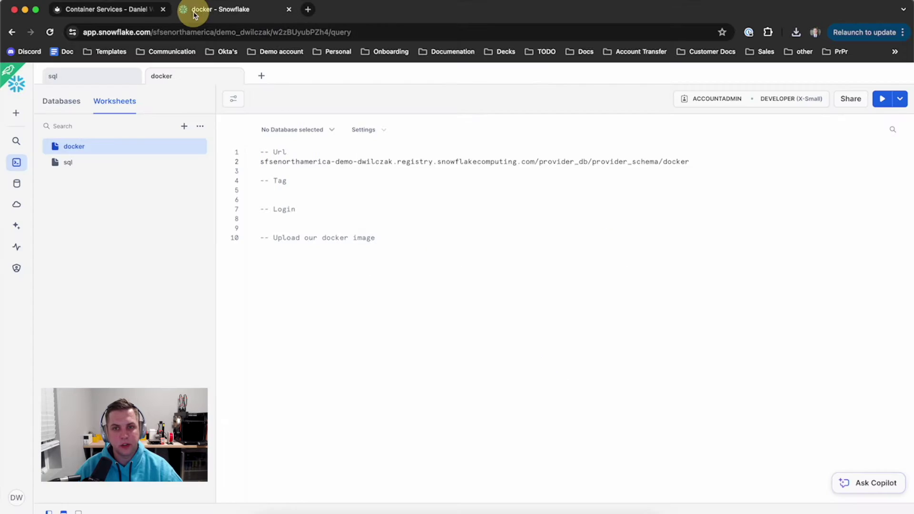
pyautogui.click(18, 186)
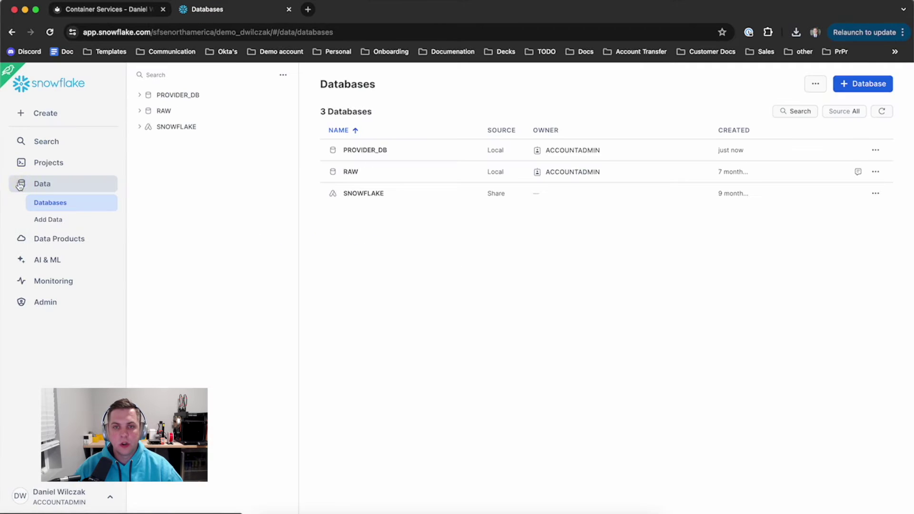
pyautogui.click(211, 97)
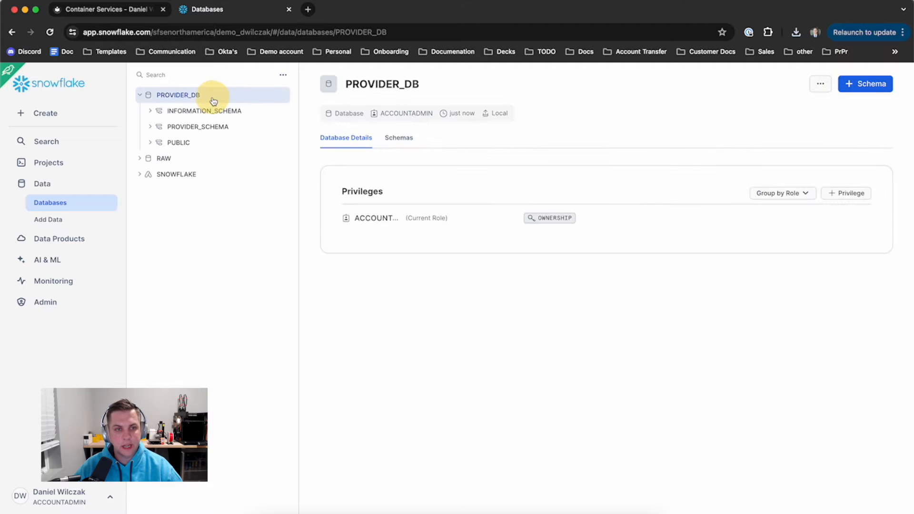
pyautogui.click(203, 135)
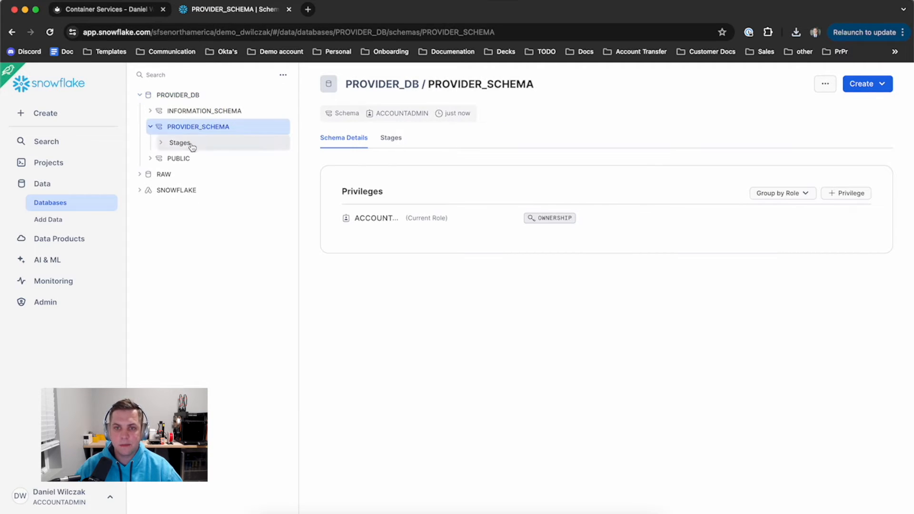
pyautogui.click(190, 144)
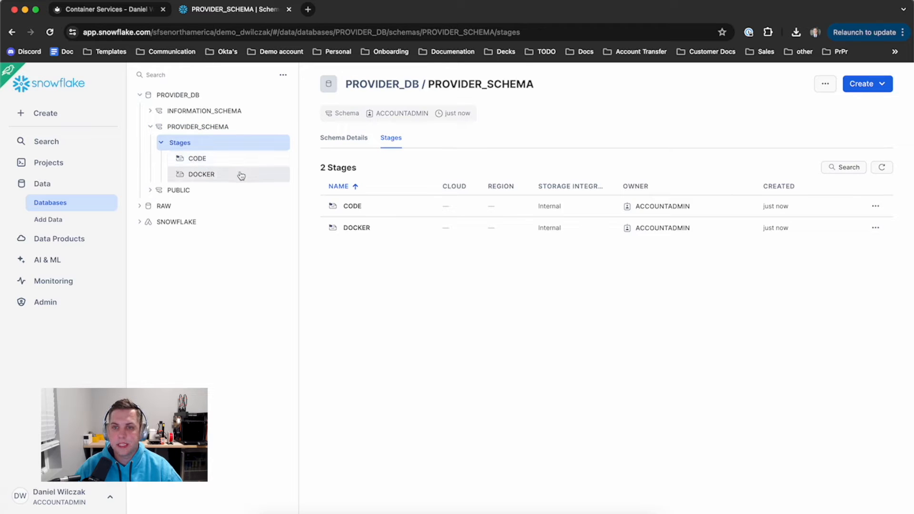
pyautogui.click(211, 161)
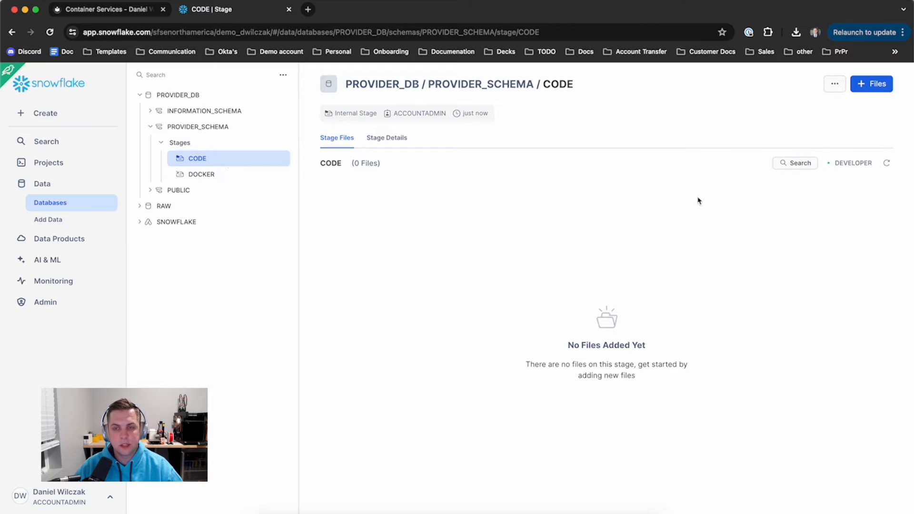
pyautogui.click(872, 85)
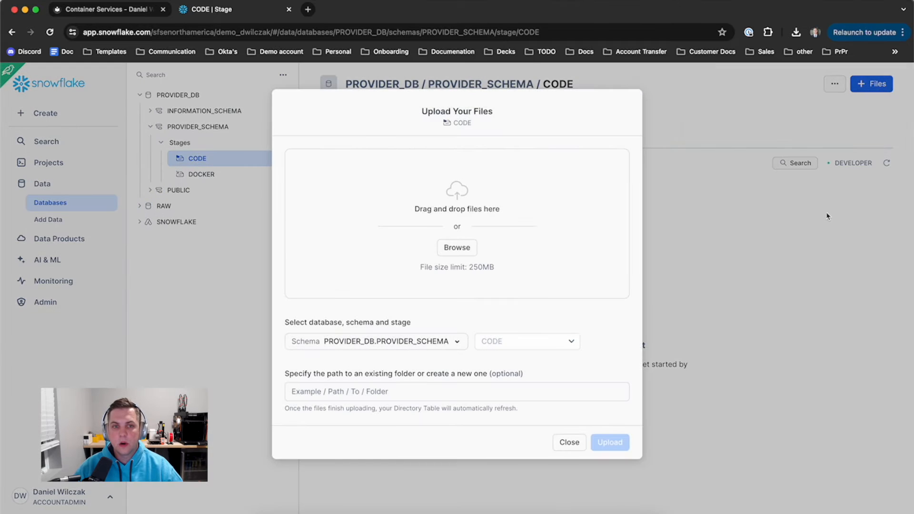
# Unzip the downloaded Files.zip in Finder and expand its stage folder
pyautogui.click(796, 33)
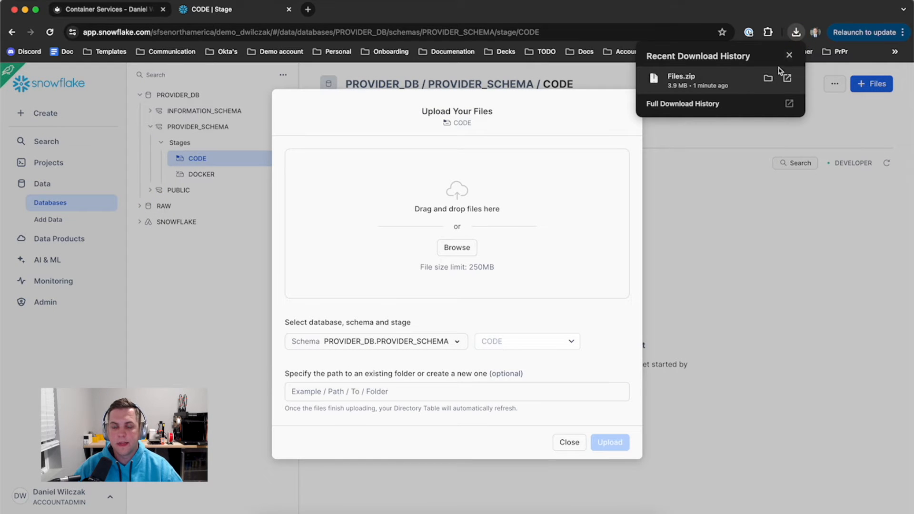
pyautogui.click(768, 79)
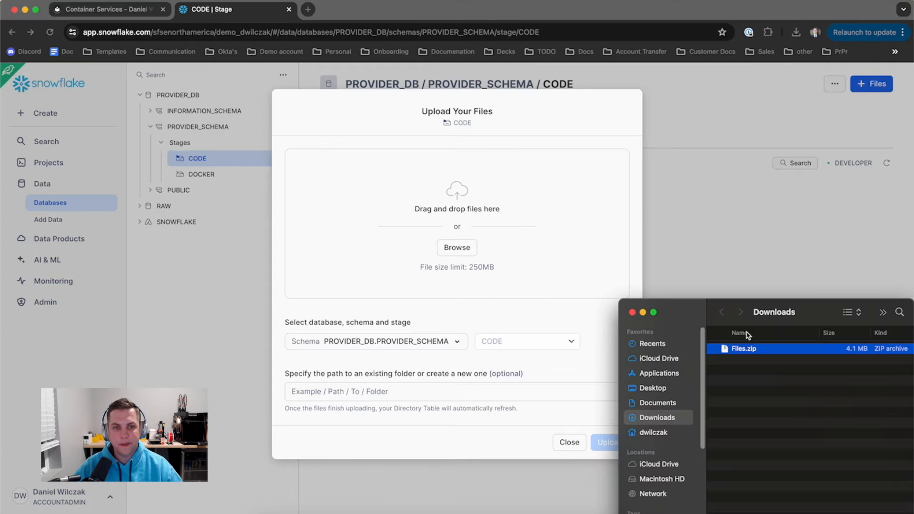
pyautogui.doubleClick(742, 350)
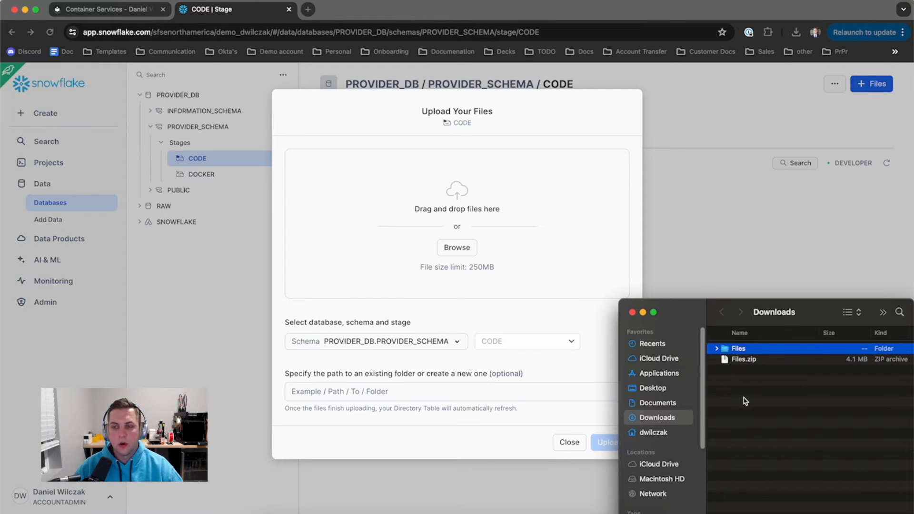
pyautogui.click(716, 349)
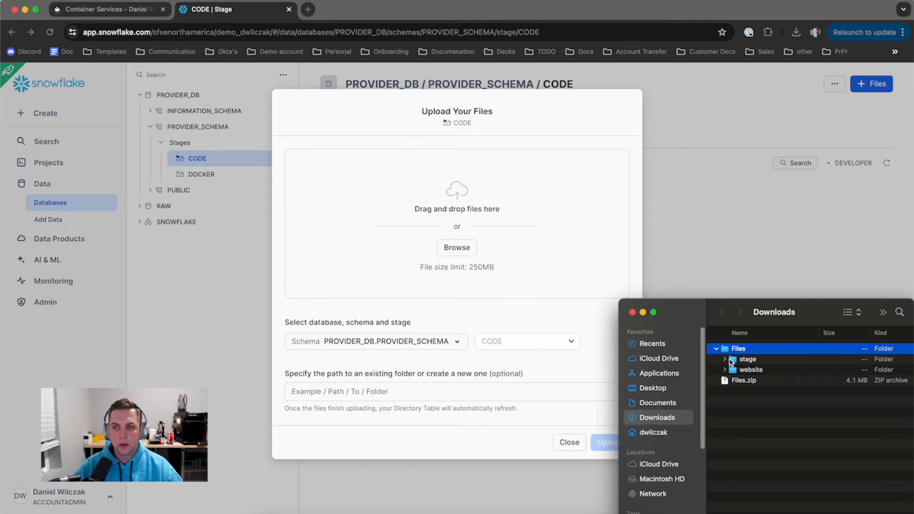
pyautogui.click(725, 360)
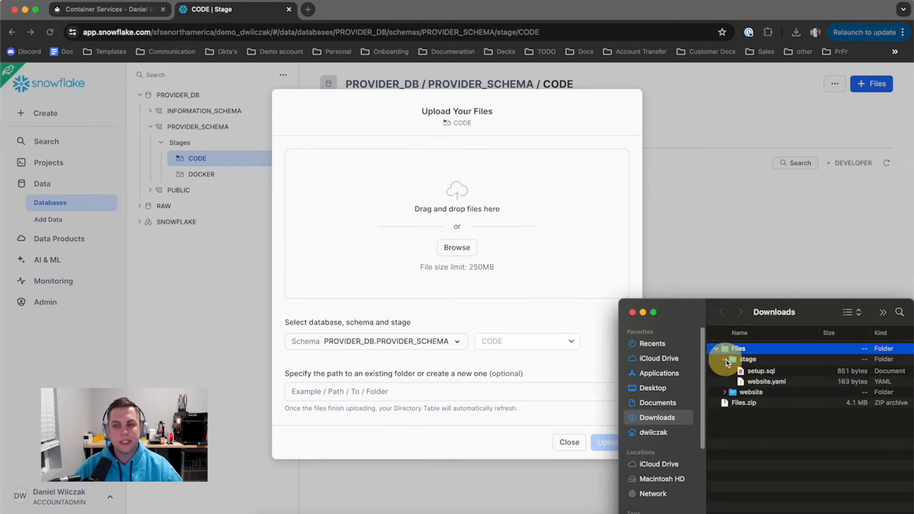
# Upload manifest.yml, readme.md, setup.sql and website.yaml into the CODE stage
pyautogui.click(747, 372)
pyautogui.click(747, 402)
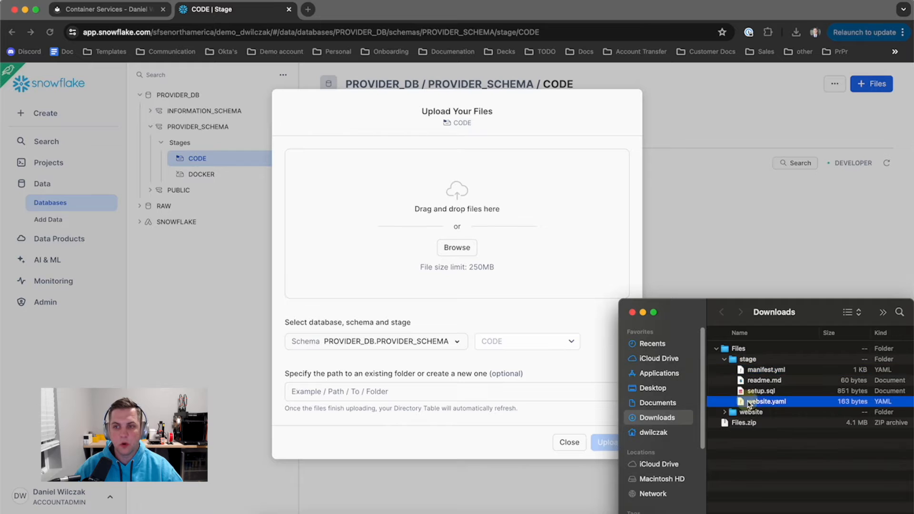
pyautogui.keyDown('shift'); pyautogui.click(753, 370); pyautogui.keyUp('shift')
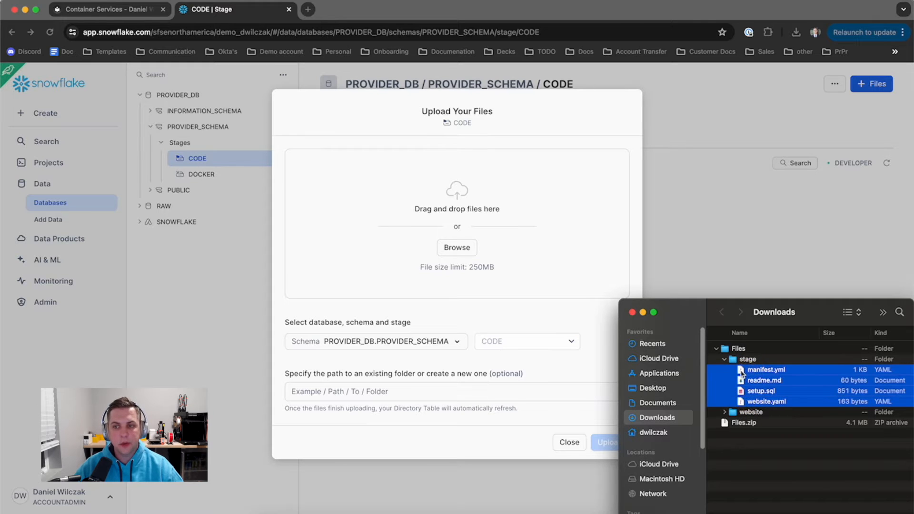
pyautogui.moveTo(751, 371); pyautogui.dragTo(484, 241)
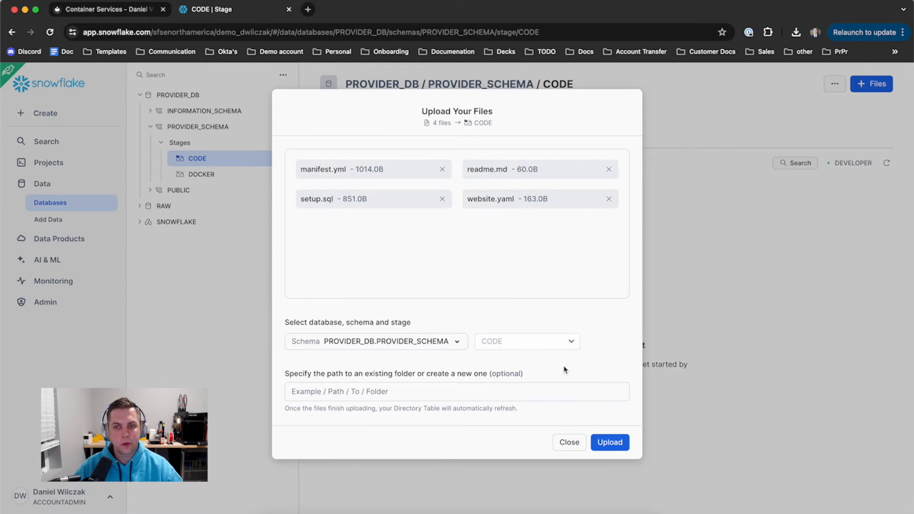
pyautogui.click(610, 442)
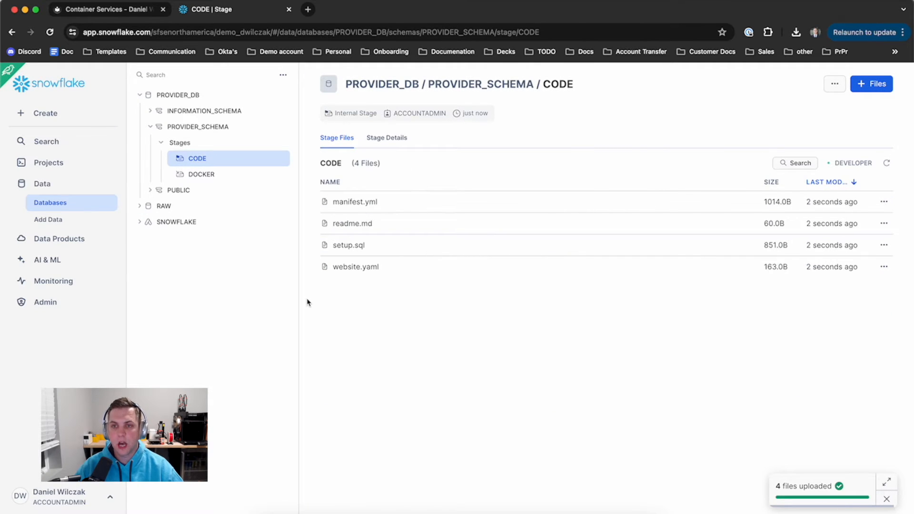
pyautogui.click(138, 15)
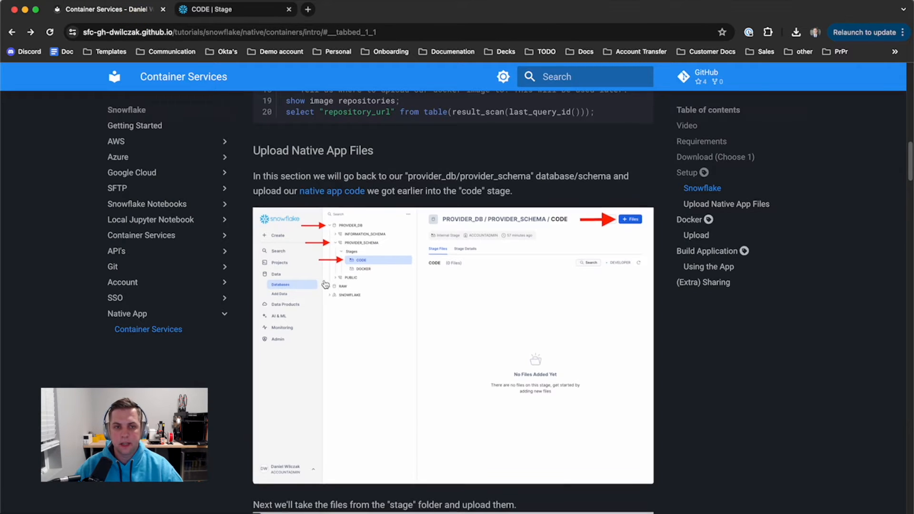
pyautogui.scroll(-5, 324, 285)
pyautogui.scroll(-2, 321, 285)
pyautogui.scroll(-3, 319, 285)
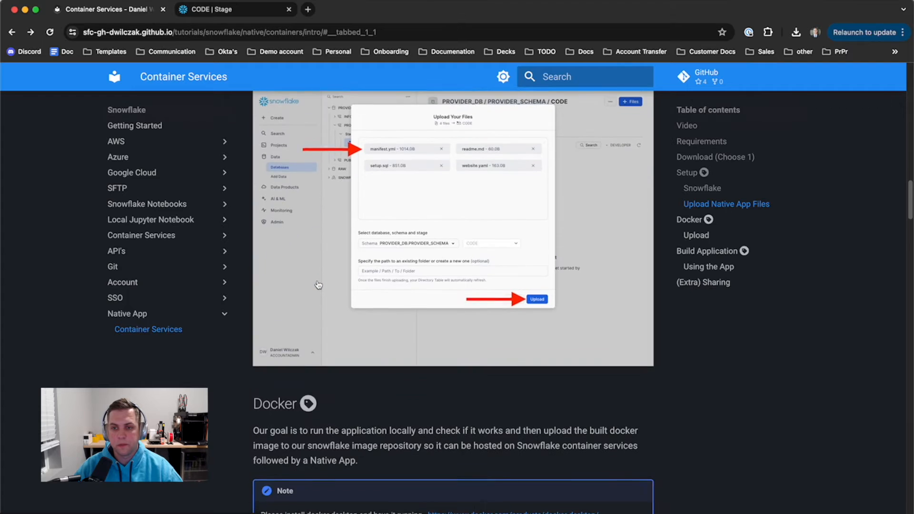
pyautogui.scroll(-1, 319, 284)
pyautogui.scroll(-3, 319, 285)
pyautogui.scroll(-1, 319, 285)
pyautogui.scroll(-1, 319, 285)
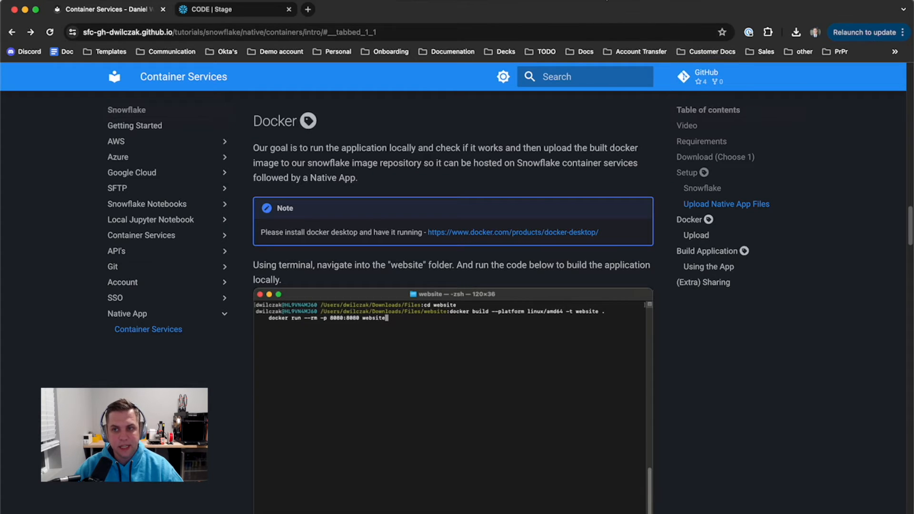
# Confirm Docker Desktop is running from the menu bar and bring up a Terminal window
pyautogui.click(607, 2)
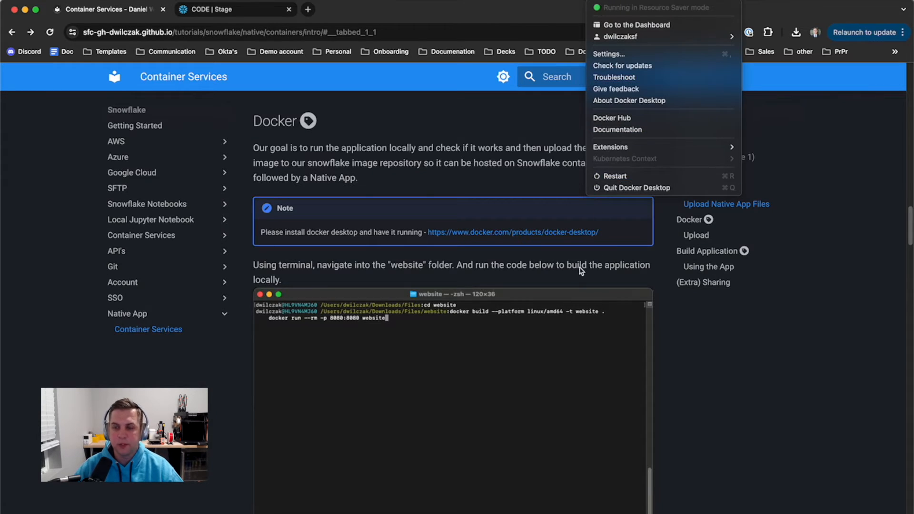
pyautogui.click(631, 257)
pyautogui.scroll(-1, 343, 207)
pyautogui.scroll(-3, 340, 205)
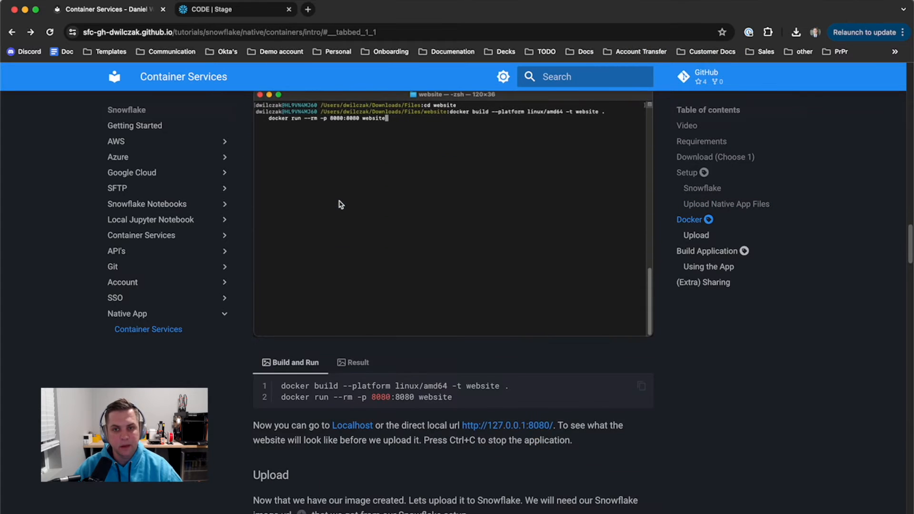
pyautogui.scroll(2, 340, 206)
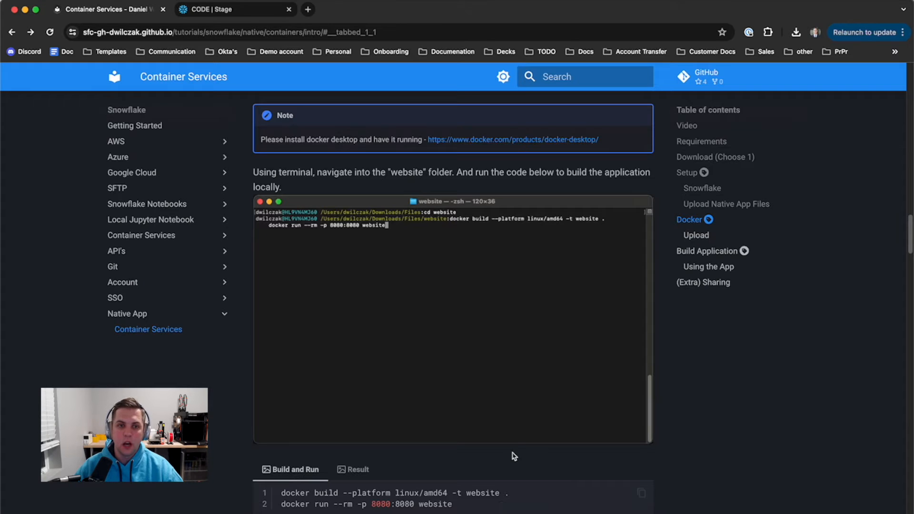
pyautogui.scroll(-3, 513, 457)
pyautogui.press('super+Tab')
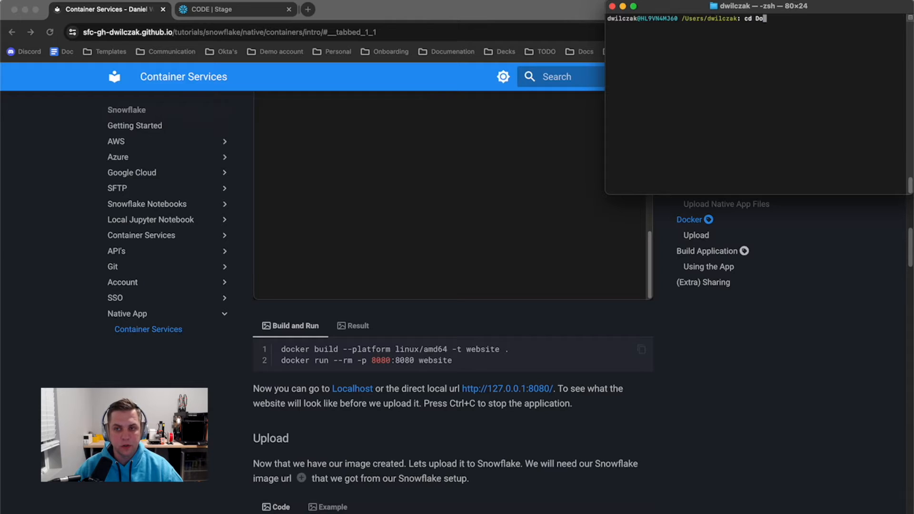
# Move into Downloads then Files, listing each folder's contents
pyautogui.press('Tab')
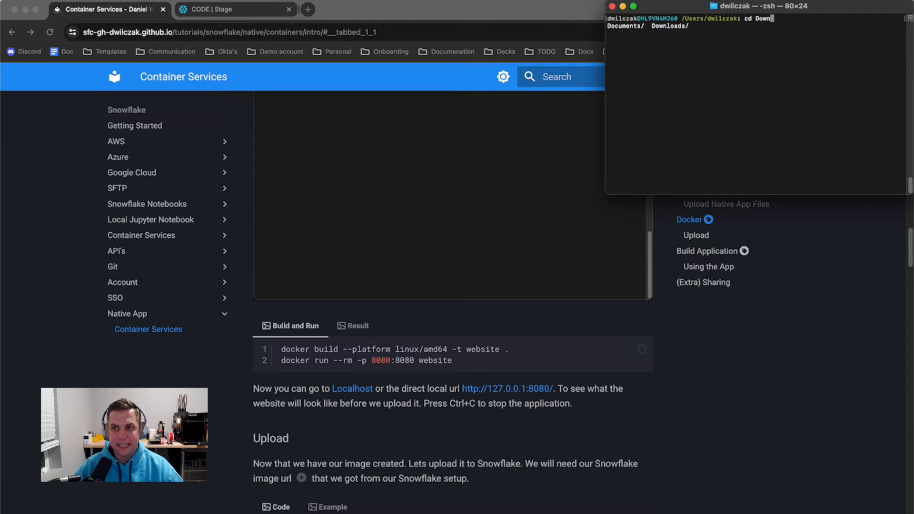
pyautogui.press('Tab')
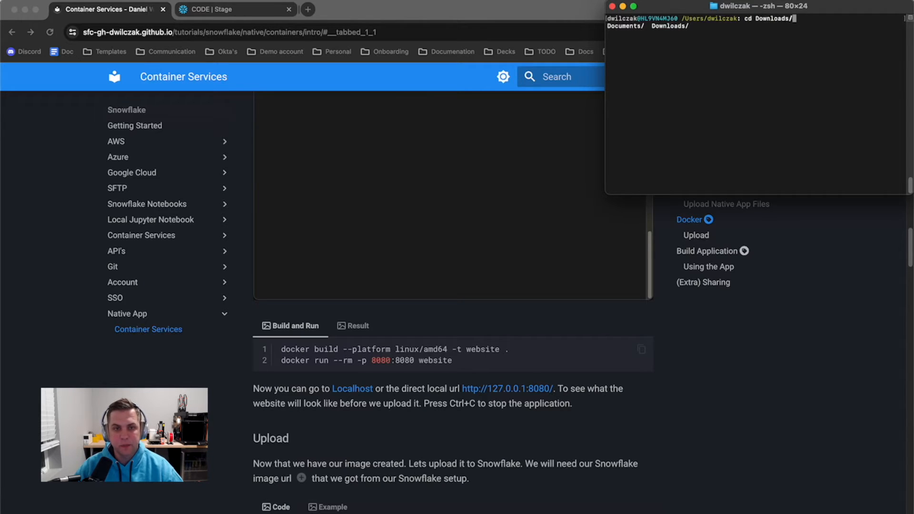
pyautogui.press('Return')
pyautogui.write('sers/dwilczak/Downloads:l')
pyautogui.press('Return')
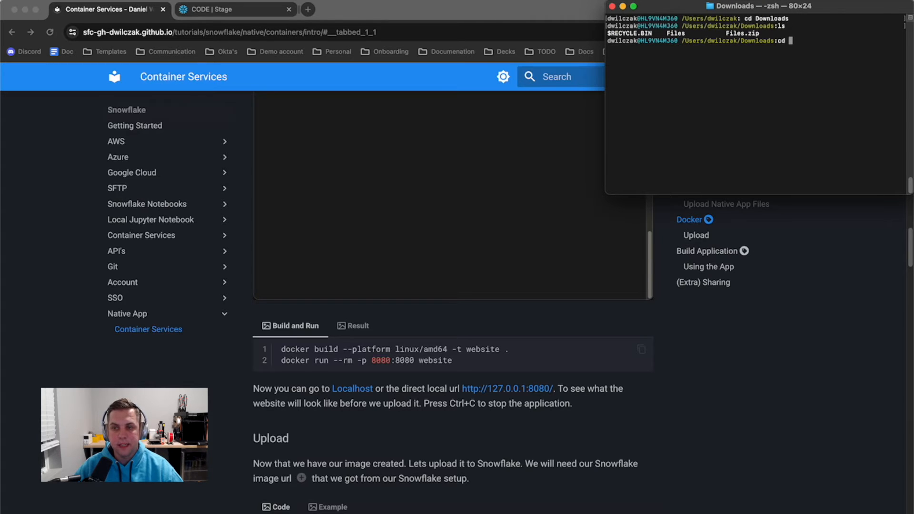
pyautogui.write('les')
pyautogui.press('Return')
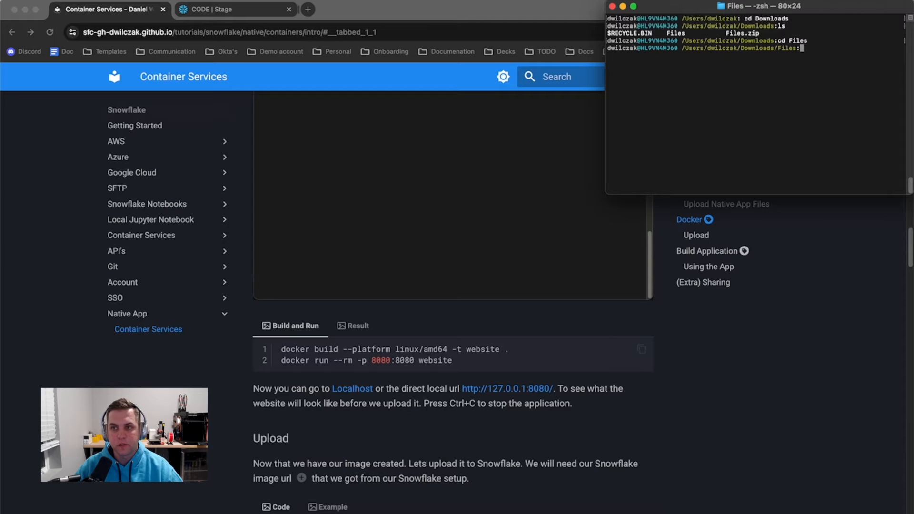
pyautogui.write('ls')
pyautogui.press('Return')
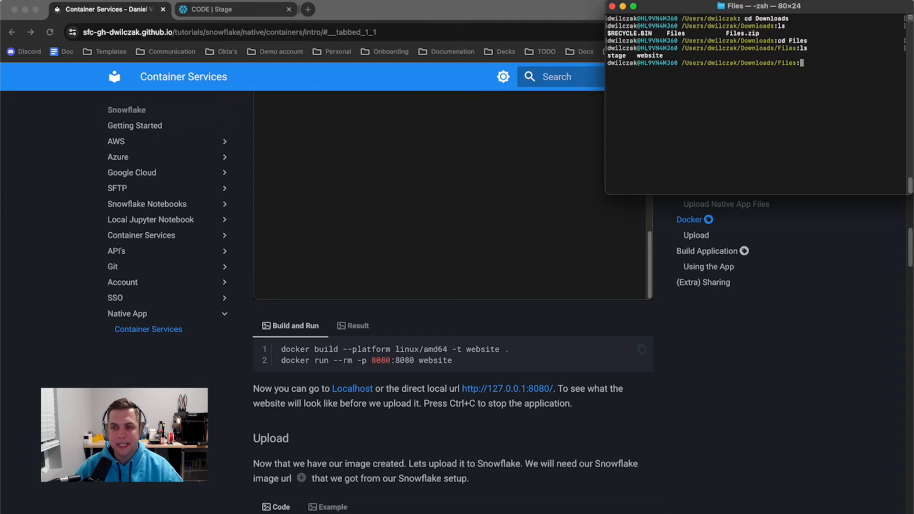
pyautogui.write('we')
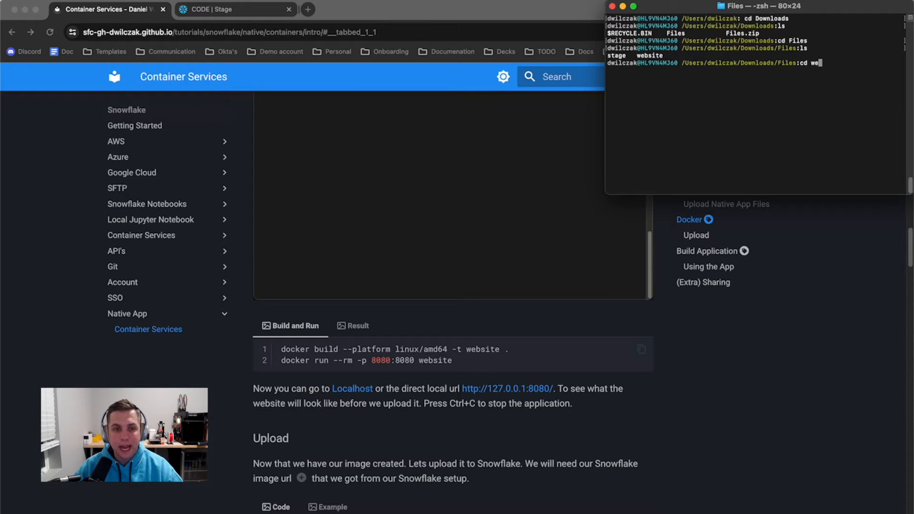
pyautogui.write('b')
# Enter the website folder, list app.py, dockerfile, requirements.txt, static and templates, then clear the screen
pyautogui.press('Tab')
pyautogui.press('Return')
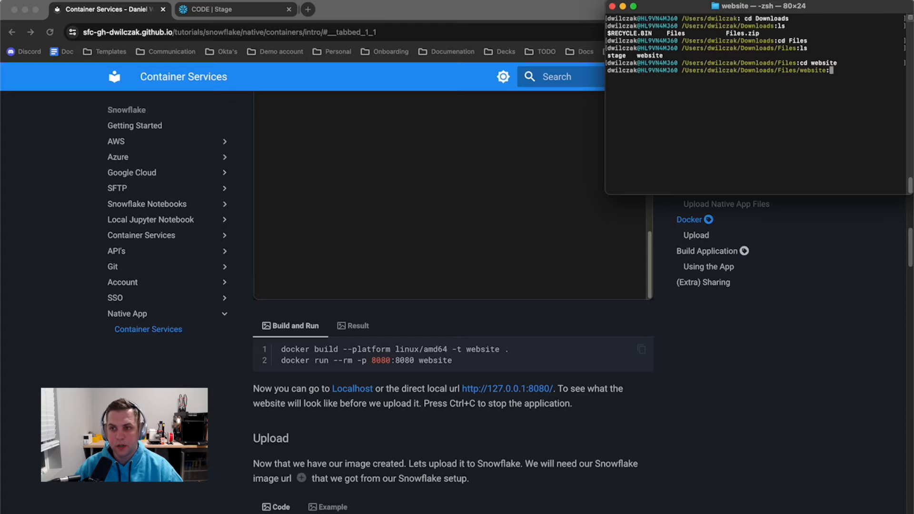
pyautogui.press('Return')
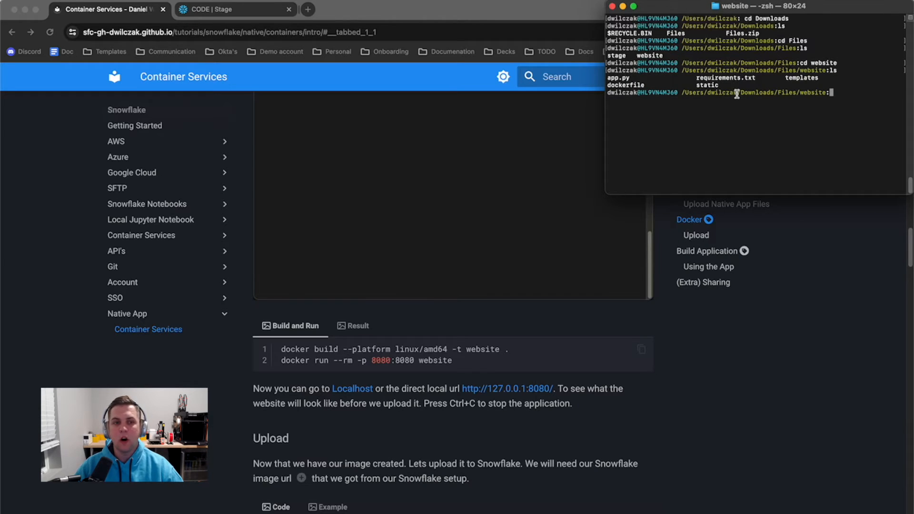
pyautogui.press('super+k')
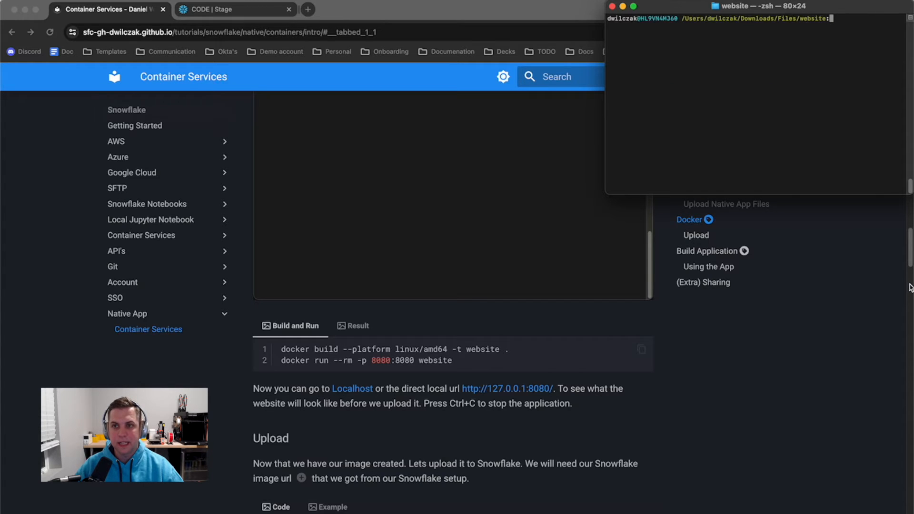
pyautogui.moveTo(910, 288)
pyautogui.mouseDown()
pyautogui.moveTo(583, 253)
pyautogui.moveTo(604, 249)
pyautogui.mouseUp()
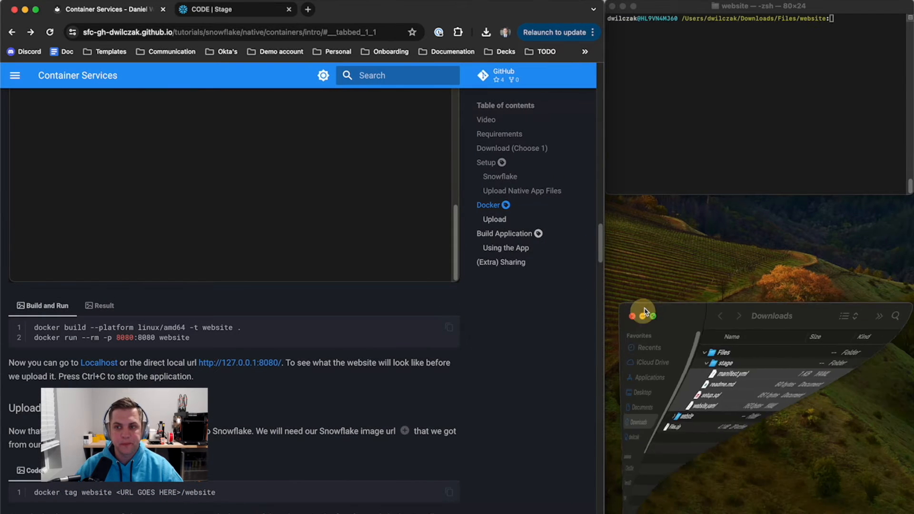
pyautogui.scroll(-1, 235, 274)
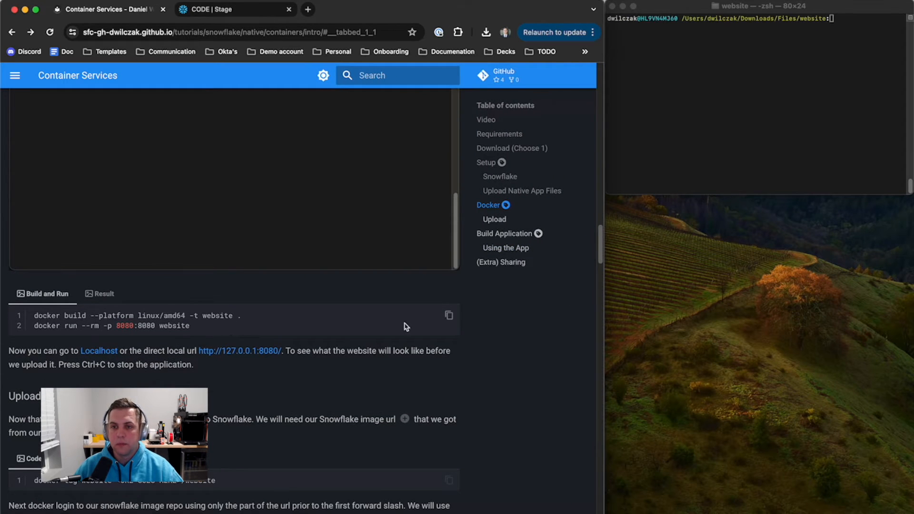
# Run the tutorial's docker build and run commands in Terminal and select the 127.0.0.1:8080 address
pyautogui.click(449, 315)
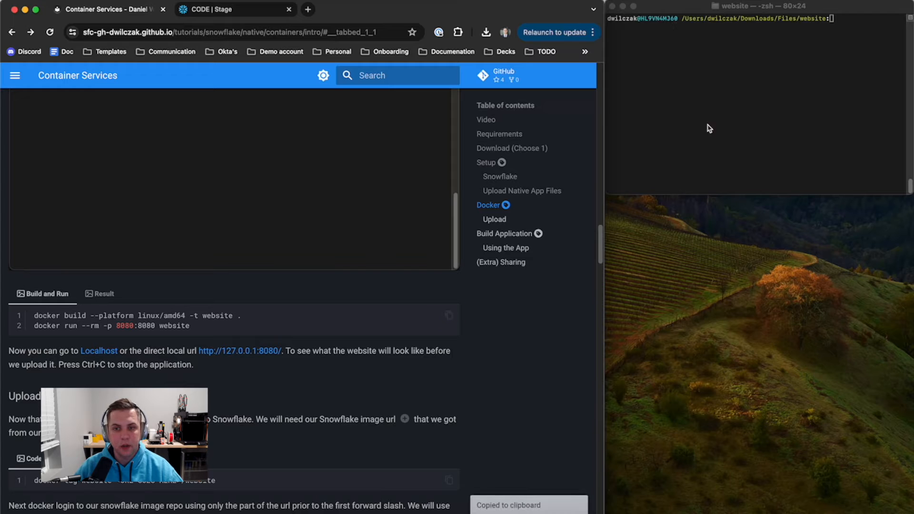
pyautogui.click(806, 83)
pyautogui.press('super+v')
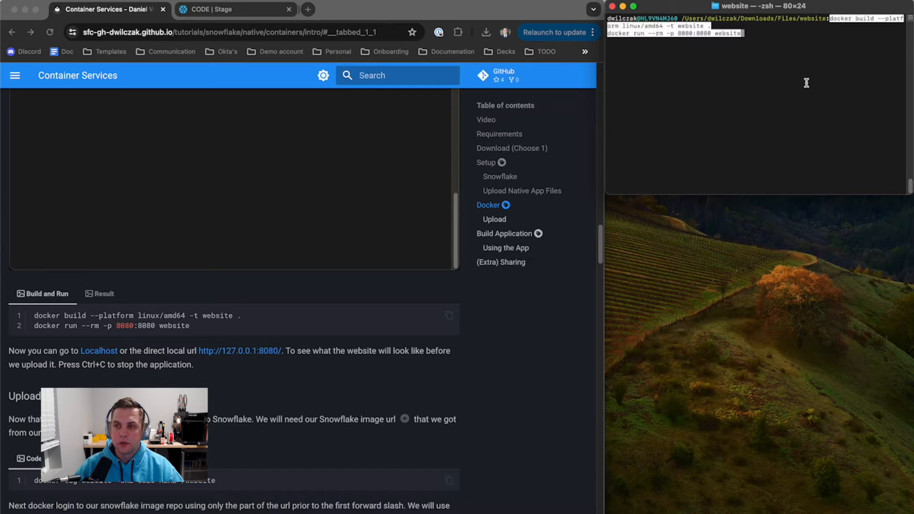
pyautogui.press('Return')
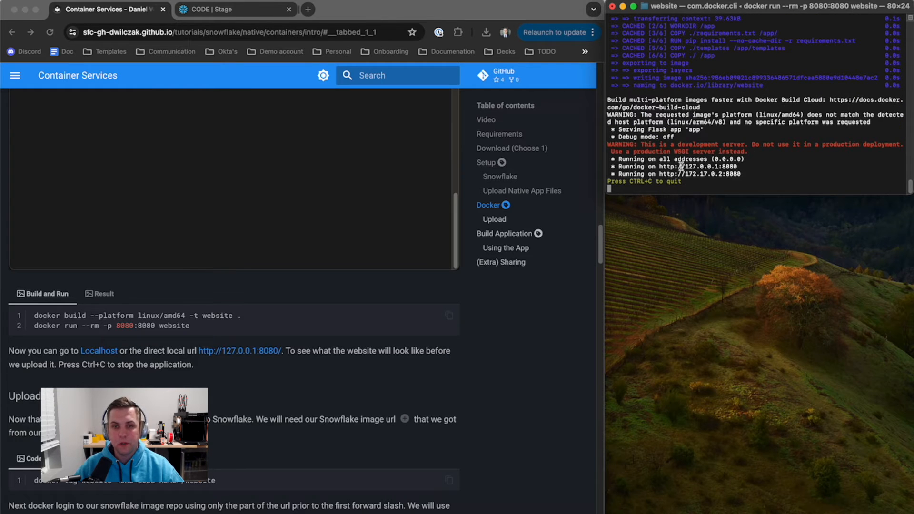
pyautogui.moveTo(742, 166); pyautogui.dragTo(658, 167)
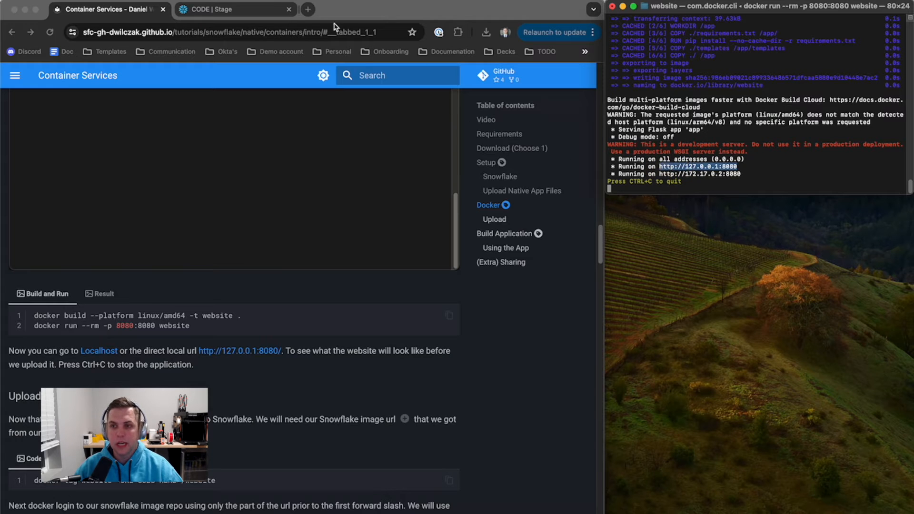
pyautogui.click(309, 10)
pyautogui.press('super+v')
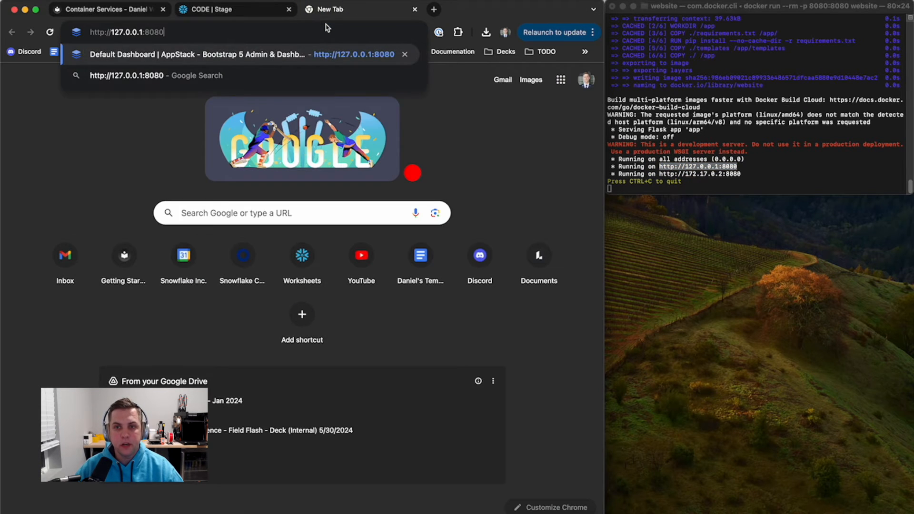
pyautogui.press('Return')
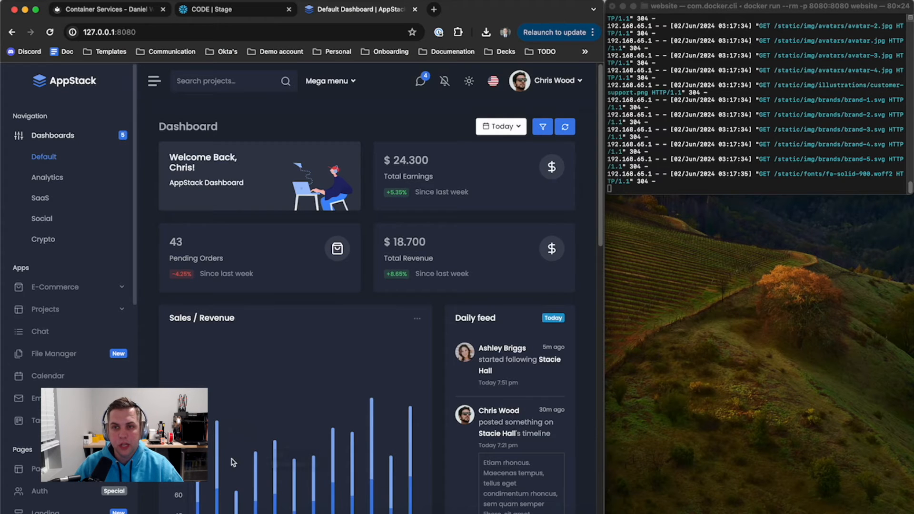
pyautogui.scroll(-2, 225, 357)
pyautogui.scroll(-3, 235, 269)
pyautogui.scroll(-4, 251, 272)
pyautogui.scroll(7, 265, 322)
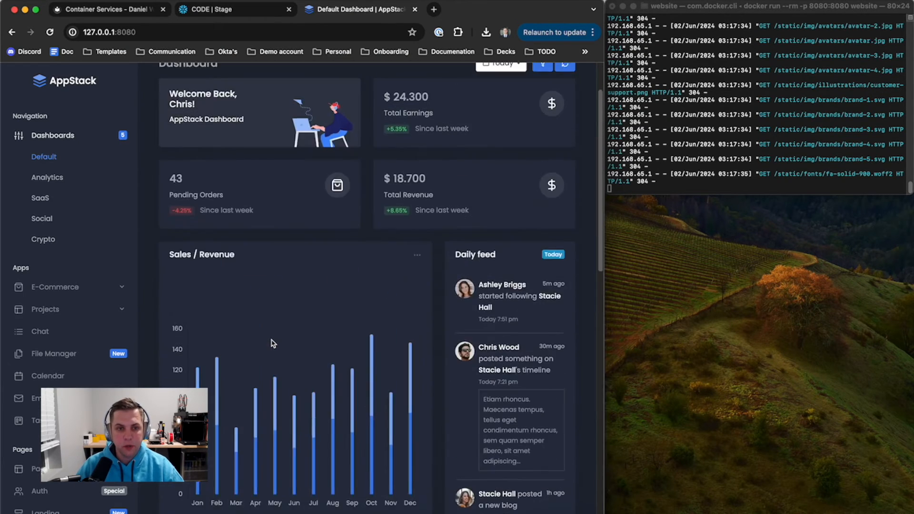
pyautogui.scroll(2, 267, 335)
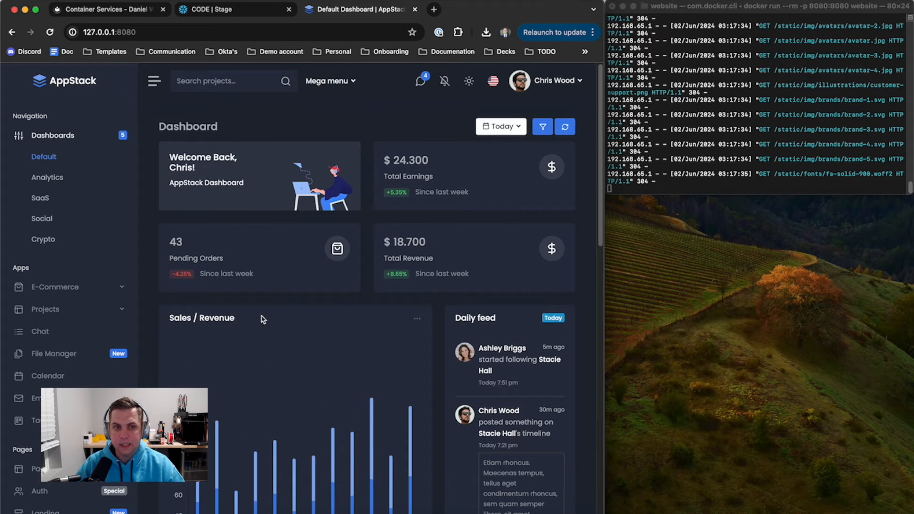
pyautogui.click(414, 10)
pyautogui.click(689, 189)
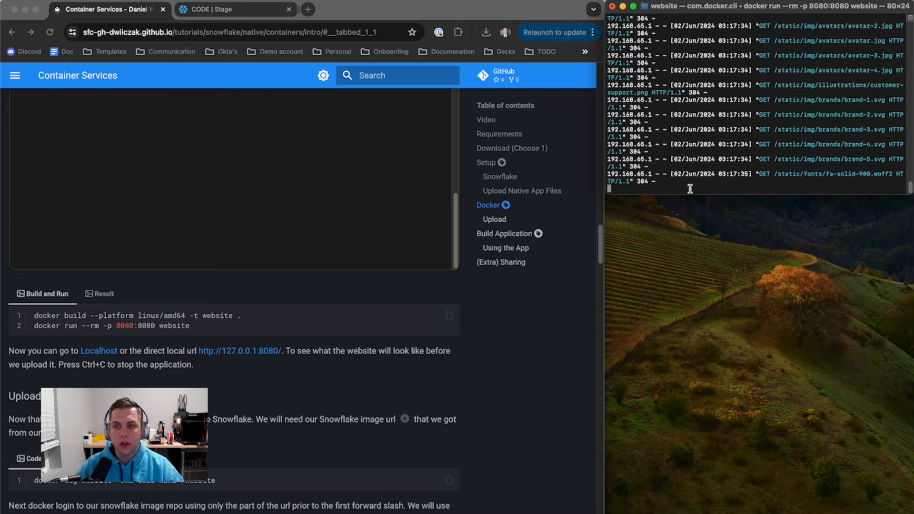
# Stop the local website container with Ctrl+C, clear the terminal and maximize the browser
pyautogui.hotkey('ctrl', 'c')
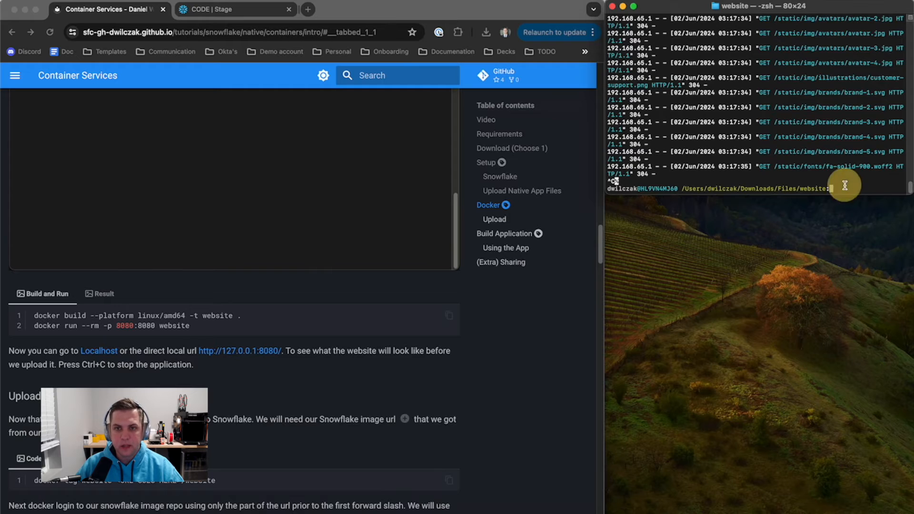
pyautogui.press('super+k')
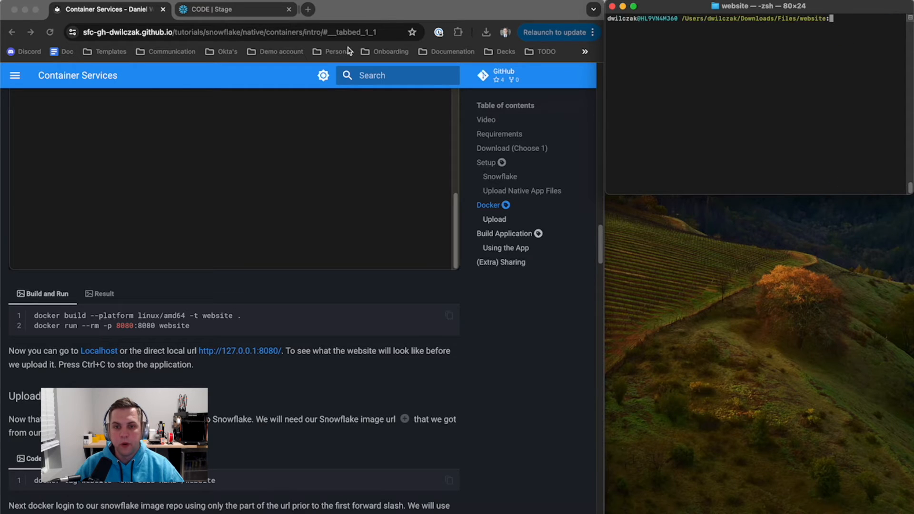
pyautogui.doubleClick(393, 11)
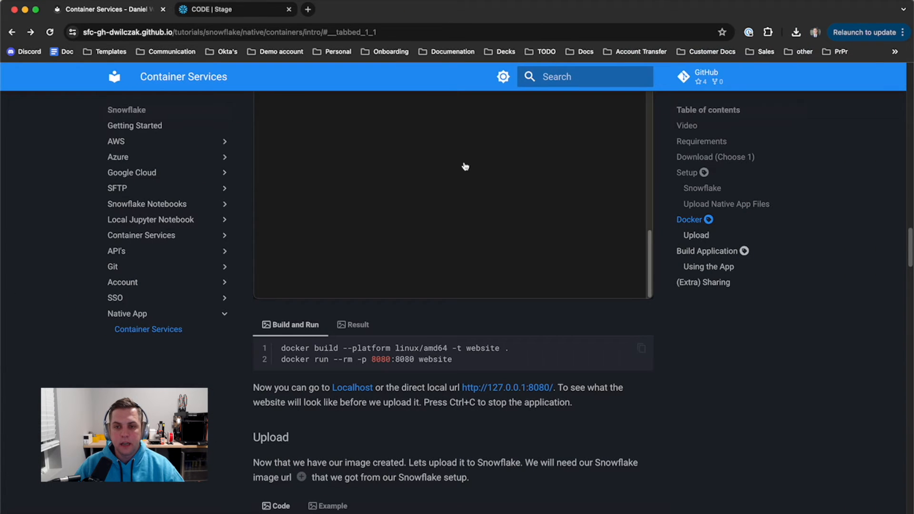
pyautogui.scroll(-1, 464, 166)
pyautogui.scroll(-3, 444, 167)
pyautogui.scroll(-1, 400, 200)
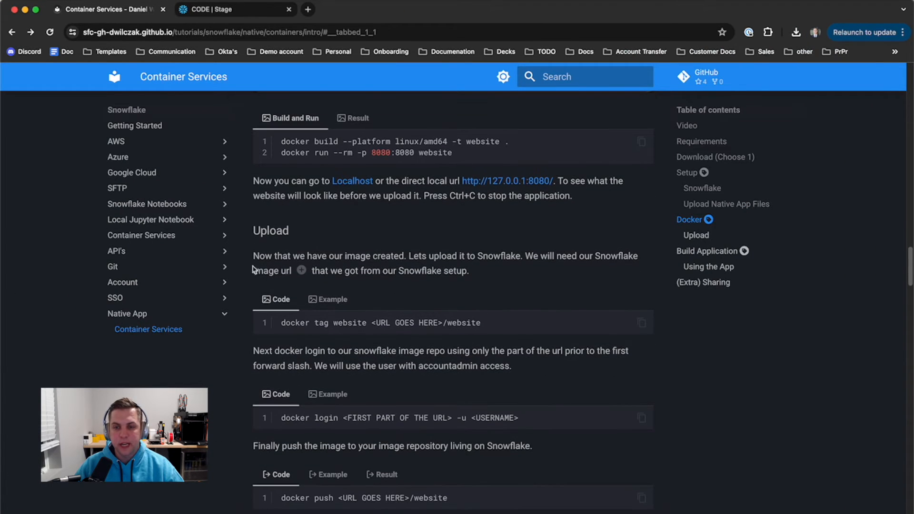
pyautogui.scroll(-1, 289, 236)
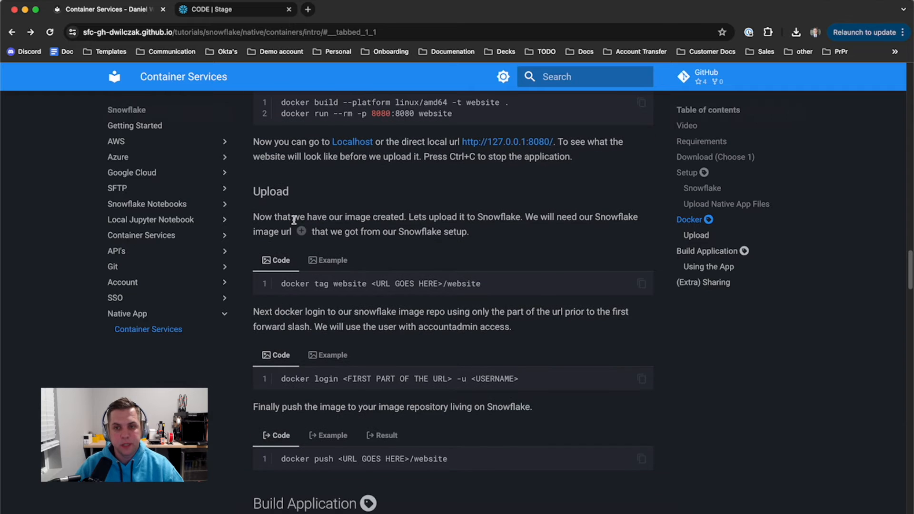
# Copy the docker tag command from the Upload section and switch to the Snowflake tab
pyautogui.click(642, 280)
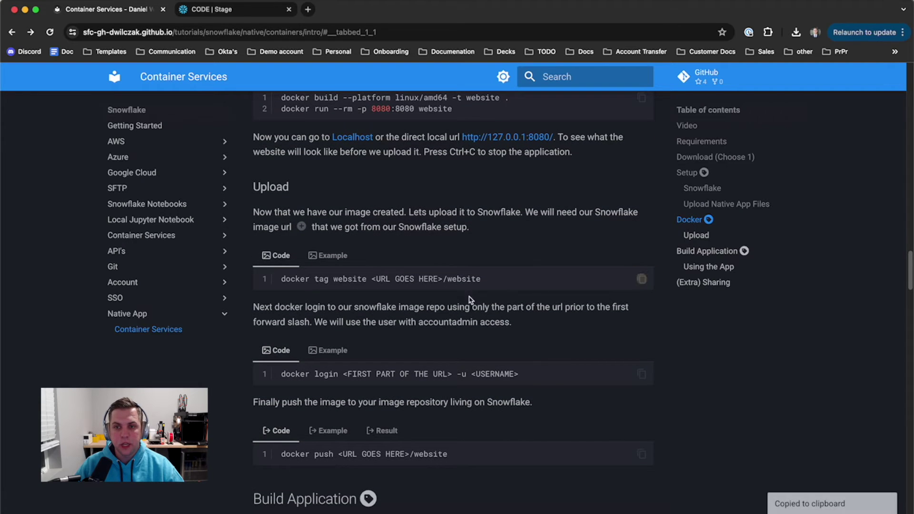
pyautogui.click(231, 15)
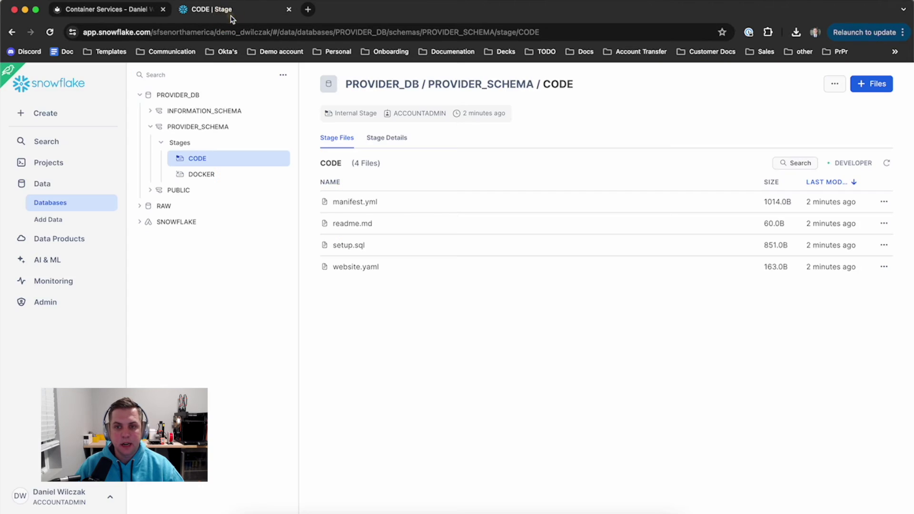
# Paste the docker tag command on the line under Tag in the docker worksheet
pyautogui.click(80, 163)
pyautogui.click(231, 149)
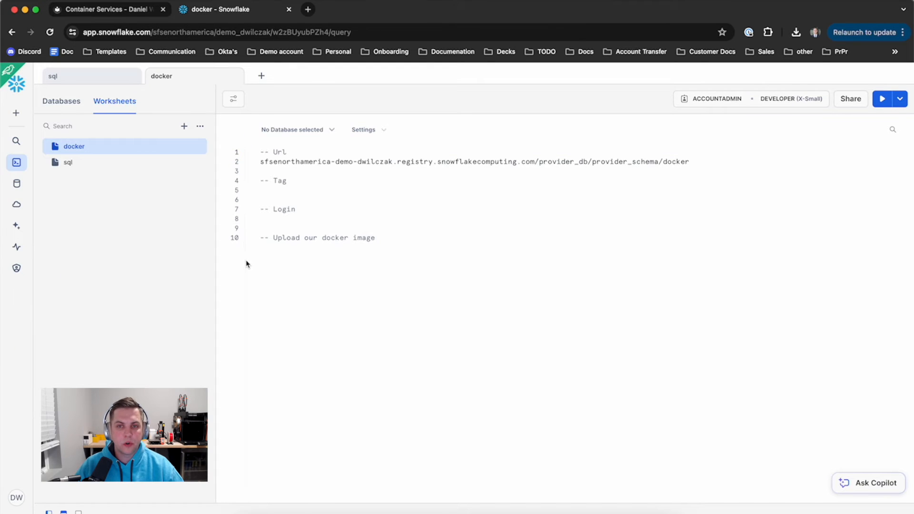
pyautogui.click(277, 189)
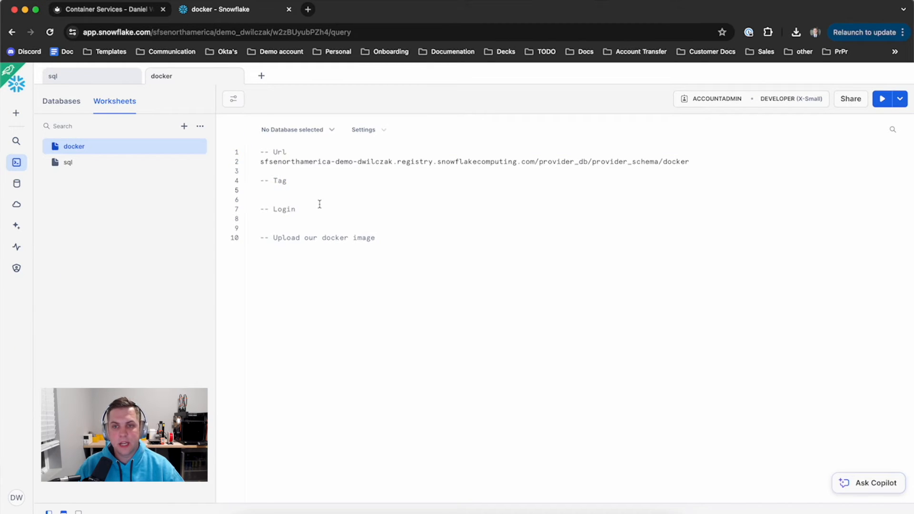
pyautogui.press('super+v')
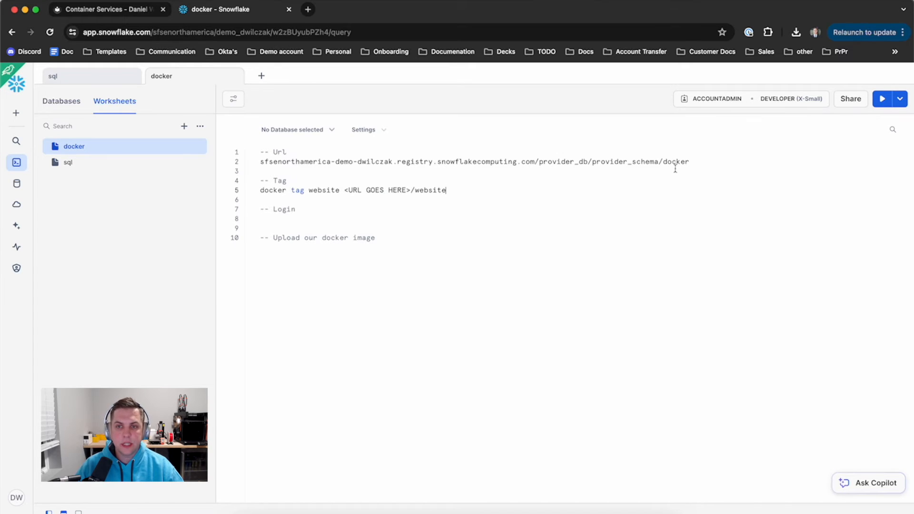
# Replace the <URL GOES HERE> placeholder with the registry URL from line 2
pyautogui.moveTo(704, 161); pyautogui.dragTo(259, 160)
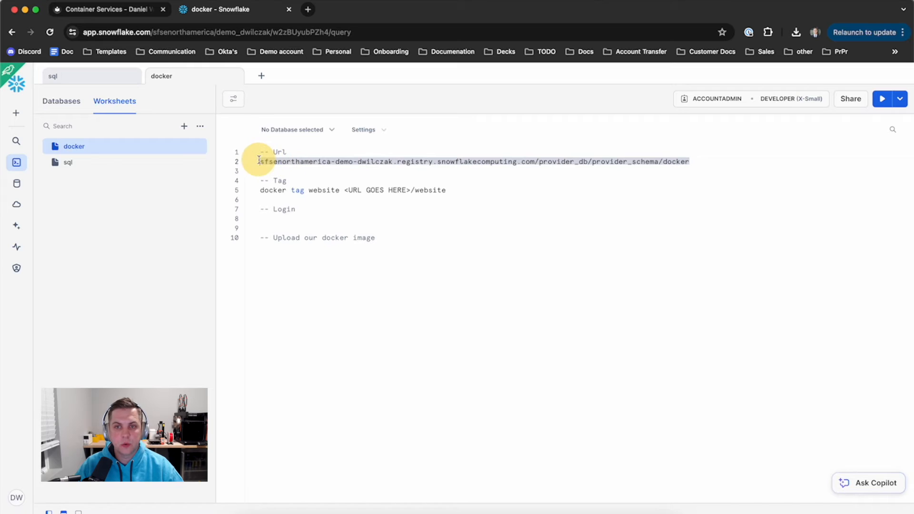
pyautogui.moveTo(345, 190); pyautogui.dragTo(409, 190)
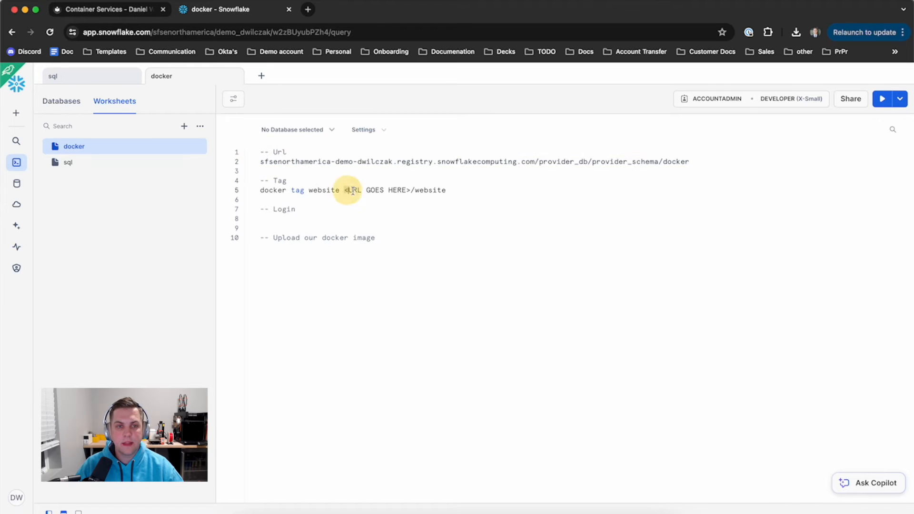
pyautogui.press('super+v')
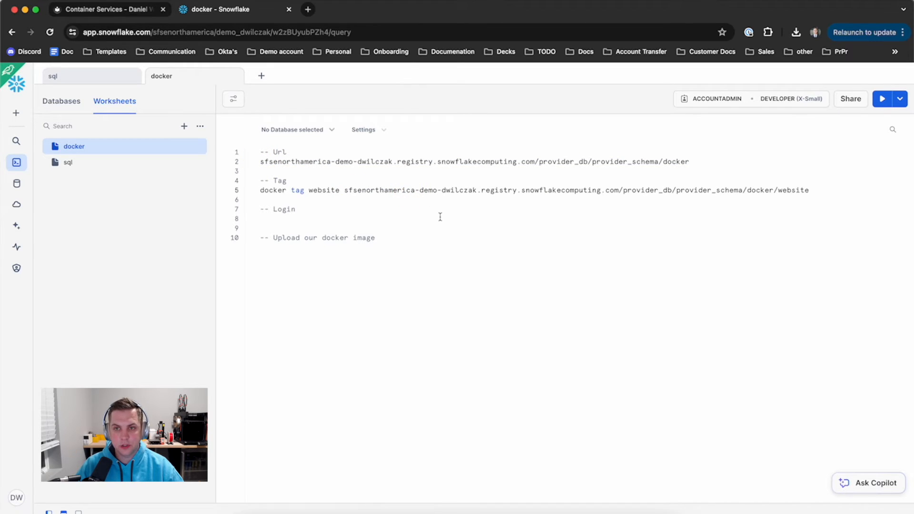
pyautogui.click(113, 10)
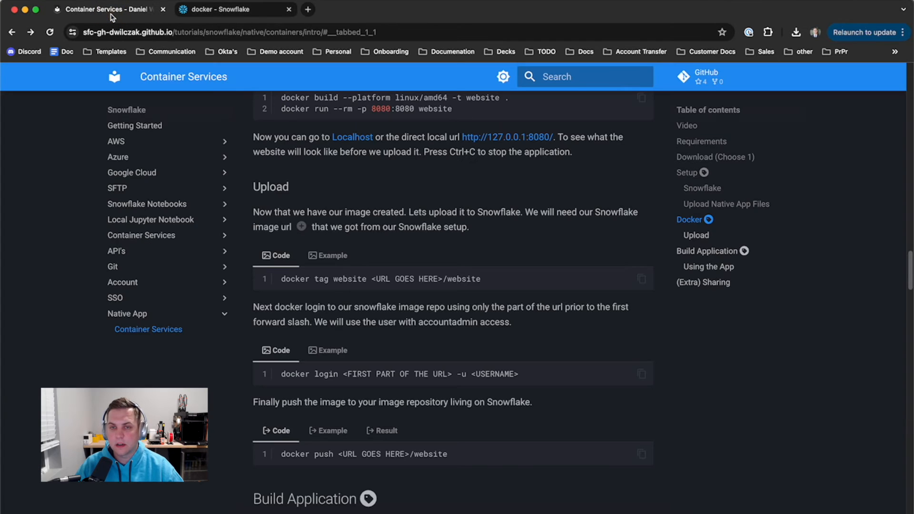
pyautogui.scroll(-1, 340, 296)
pyautogui.scroll(-1, 340, 293)
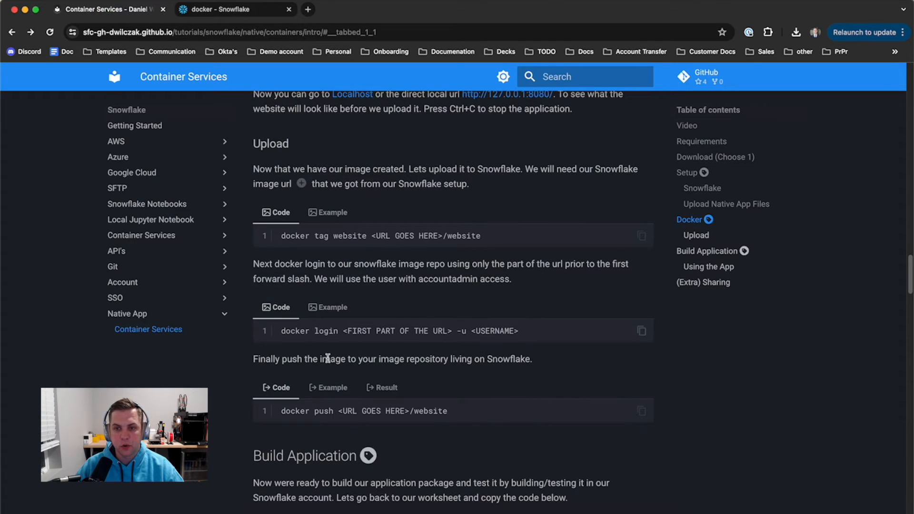
# Add the tutorial's docker login command as line 8 of the docker worksheet
pyautogui.click(642, 331)
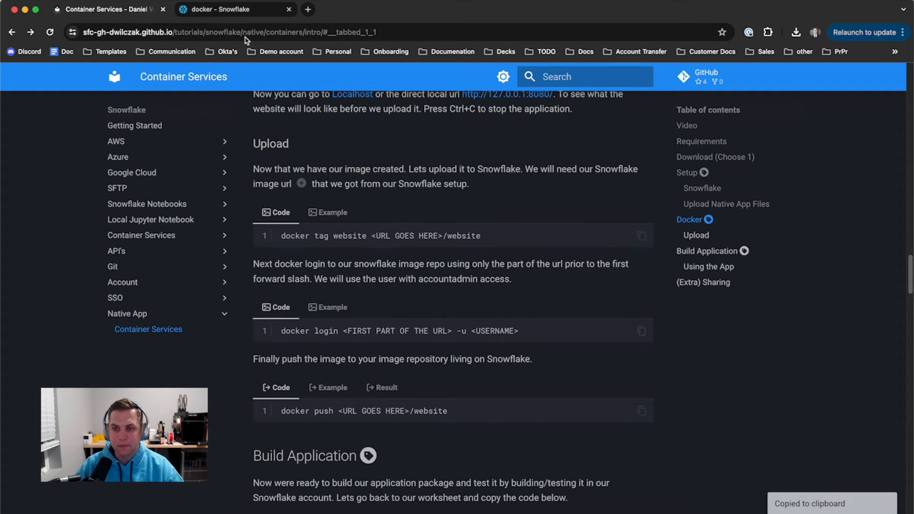
pyautogui.click(230, 12)
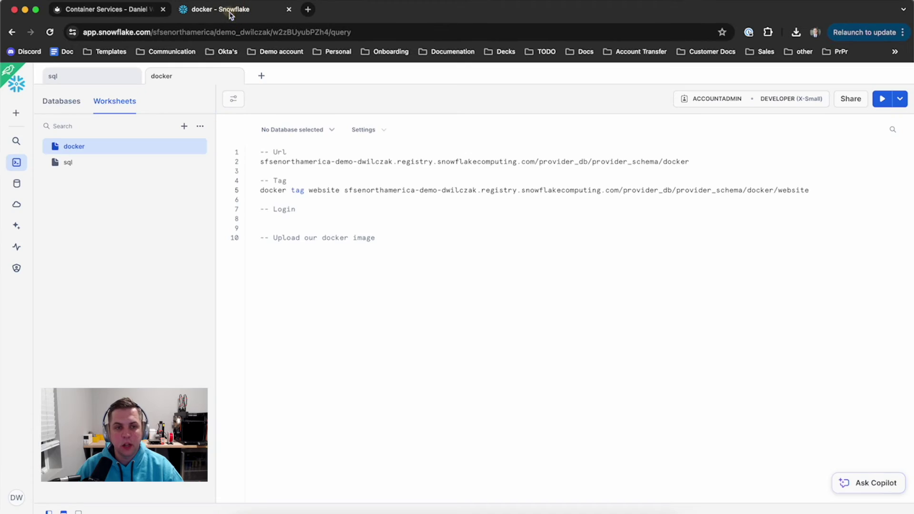
pyautogui.click(276, 218)
pyautogui.press('super+v')
# Replace the login command's registry host placeholder with the host from the line 2 URL and fill in the username
pyautogui.moveTo(318, 218); pyautogui.dragTo(417, 221)
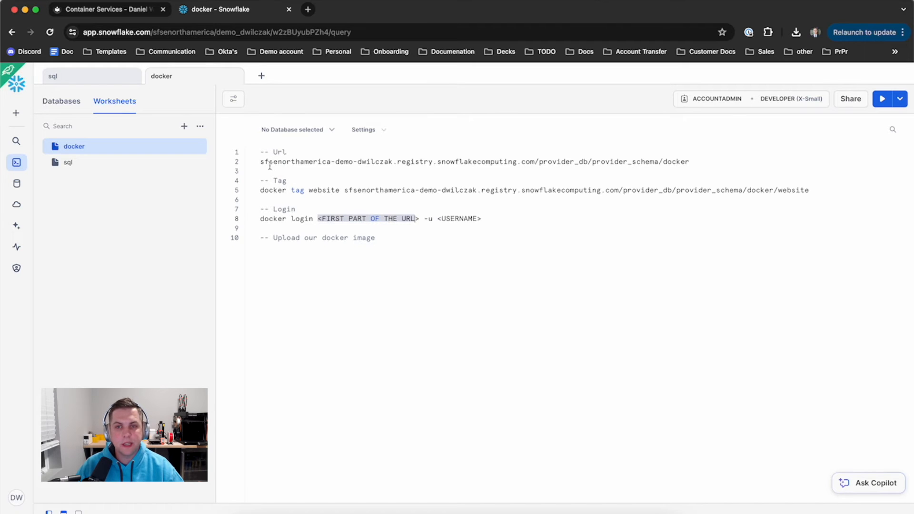
pyautogui.moveTo(261, 161); pyautogui.dragTo(534, 163)
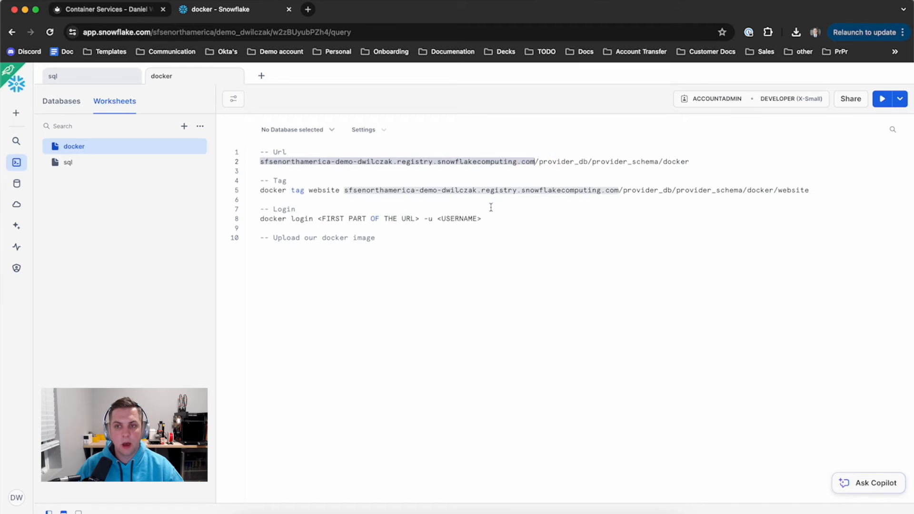
pyautogui.moveTo(318, 220); pyautogui.dragTo(420, 221)
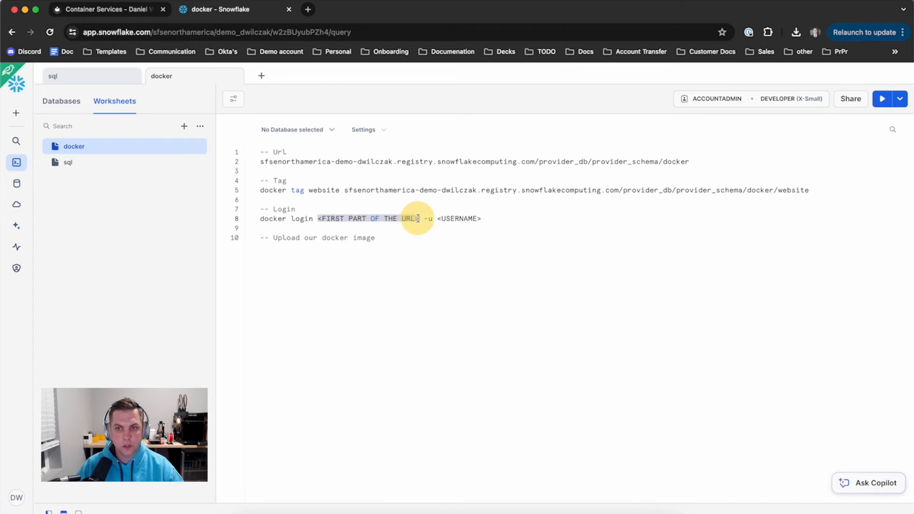
pyautogui.hotkey('ctrl', 'v')
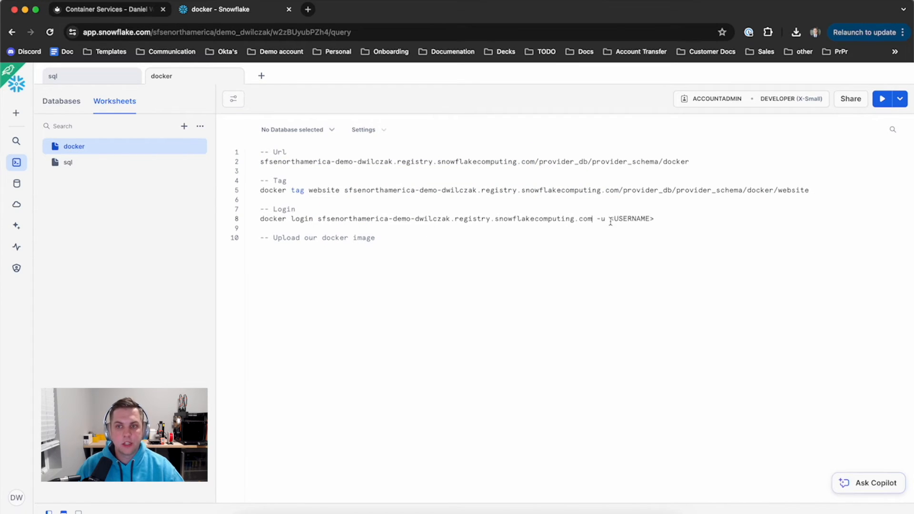
pyautogui.moveTo(611, 219); pyautogui.dragTo(654, 218)
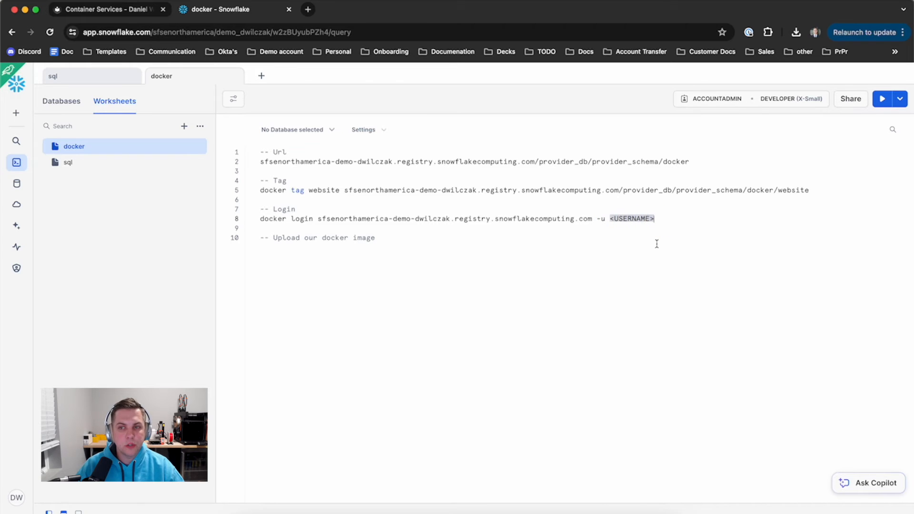
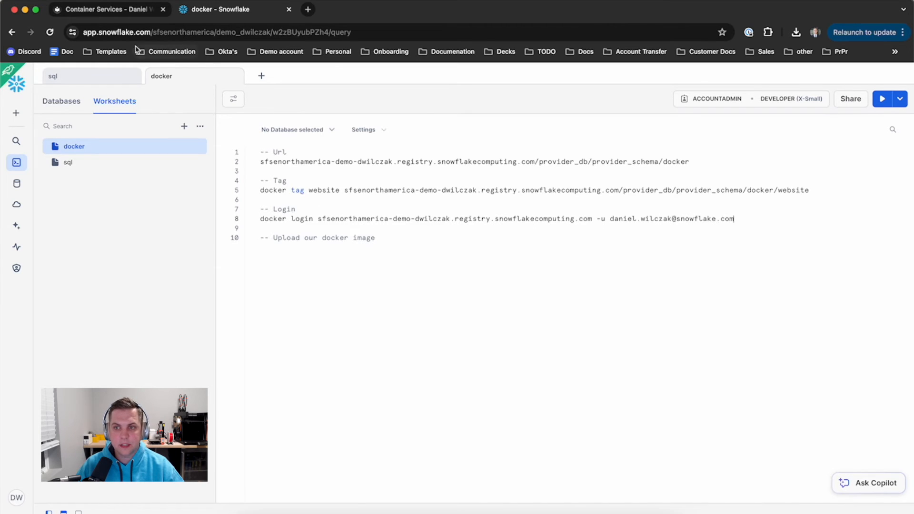
# Add the docker push command as line 11 with the full repository URL substituted for <URL GOES HERE>
pyautogui.click(114, 10)
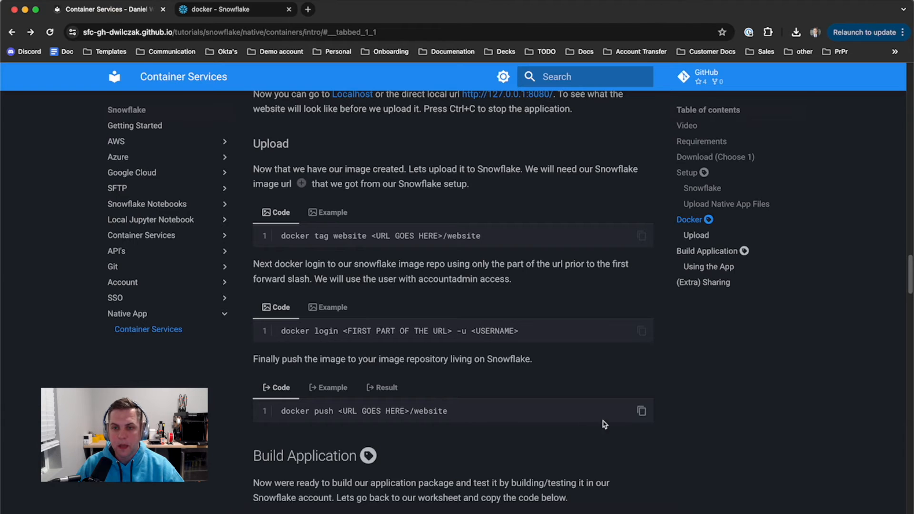
pyautogui.click(643, 411)
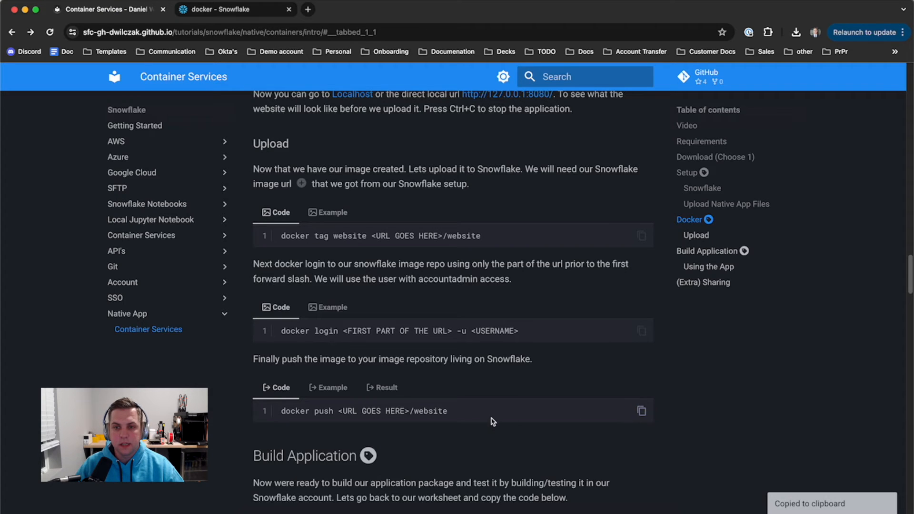
pyautogui.click(227, 10)
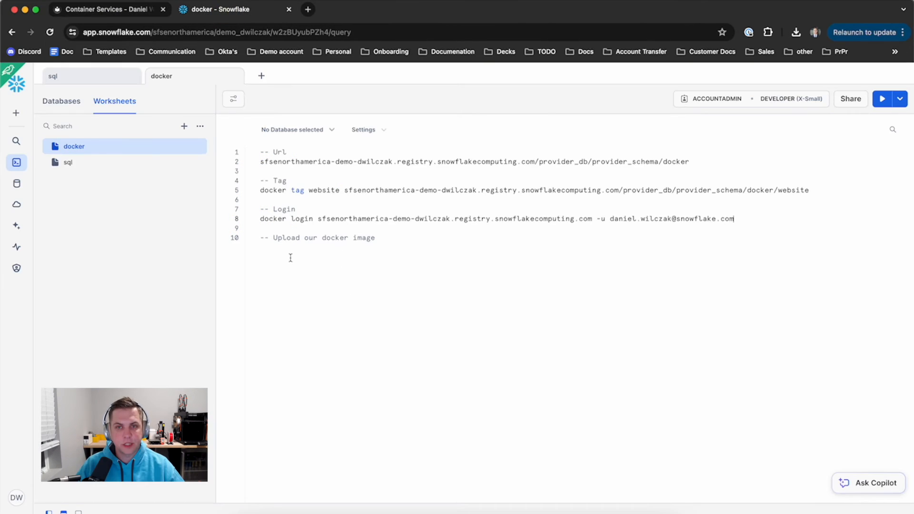
pyautogui.hotkey('ctrl', 'v')
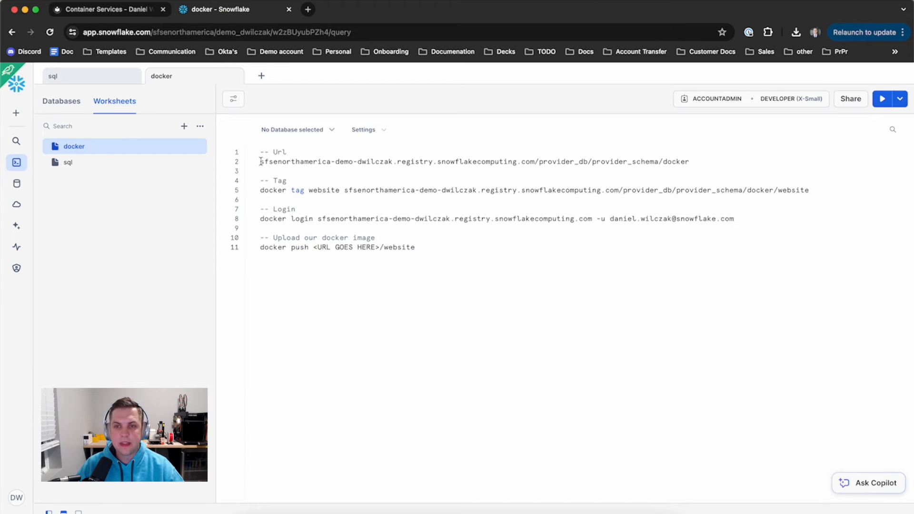
pyautogui.moveTo(261, 162); pyautogui.dragTo(689, 161)
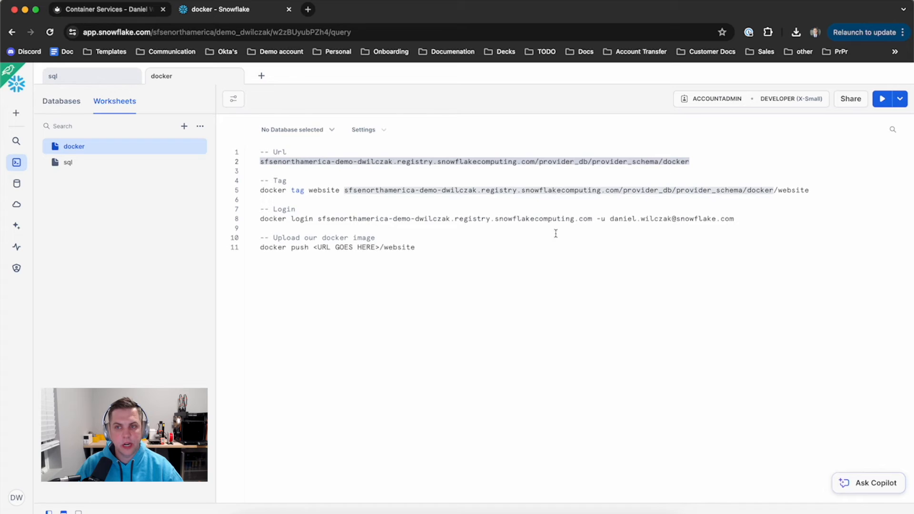
pyautogui.moveTo(314, 247); pyautogui.dragTo(378, 247)
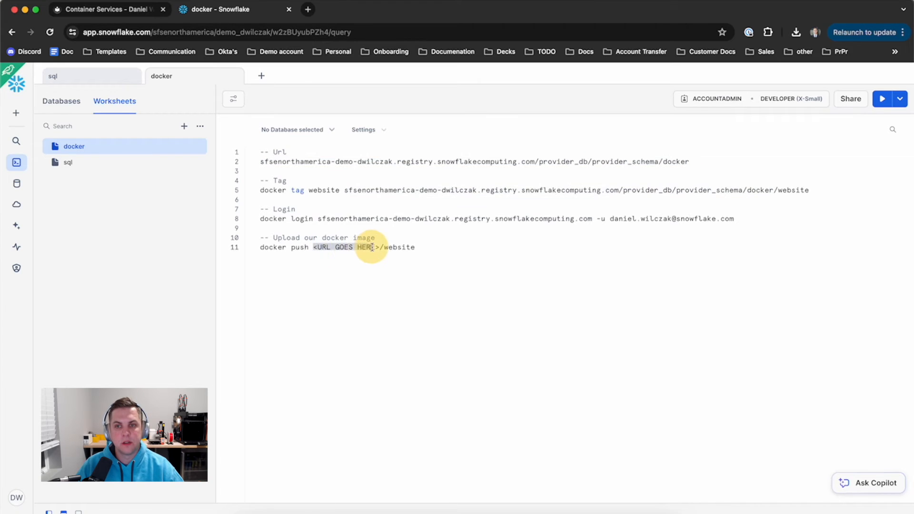
pyautogui.hotkey('ctrl', 'v')
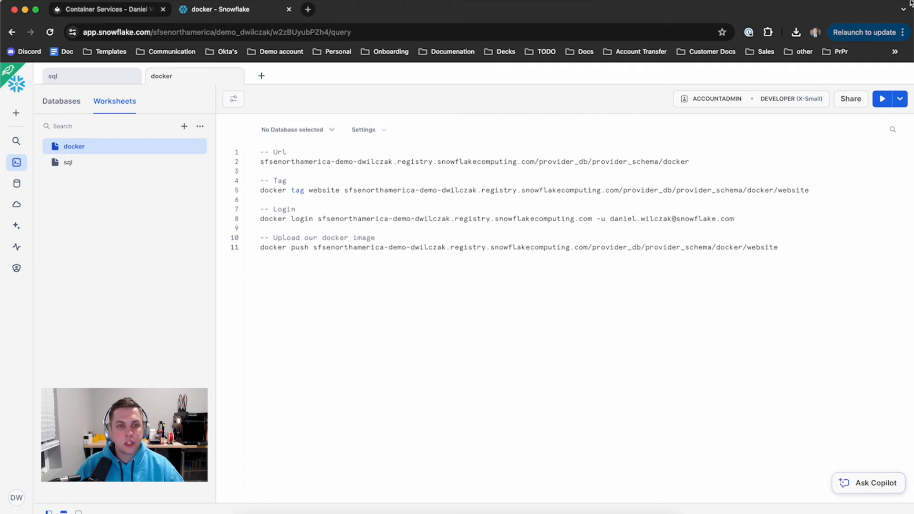
pyautogui.moveTo(913, 7)
pyautogui.mouseDown()
pyautogui.moveTo(576, 6)
pyautogui.moveTo(606, 5)
pyautogui.mouseUp()
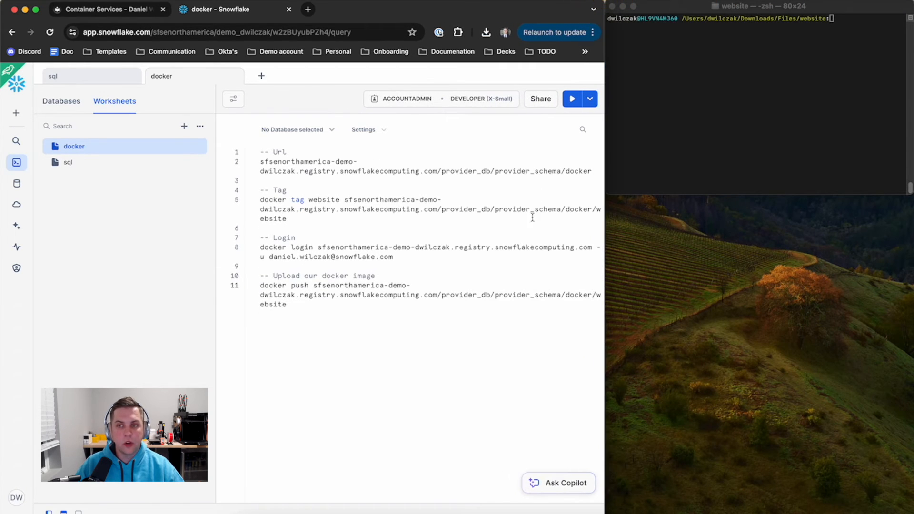
# Run the worksheet's docker tag command in Terminal to tag the website image for the Snowflake registry
pyautogui.moveTo(311, 220); pyautogui.dragTo(260, 199)
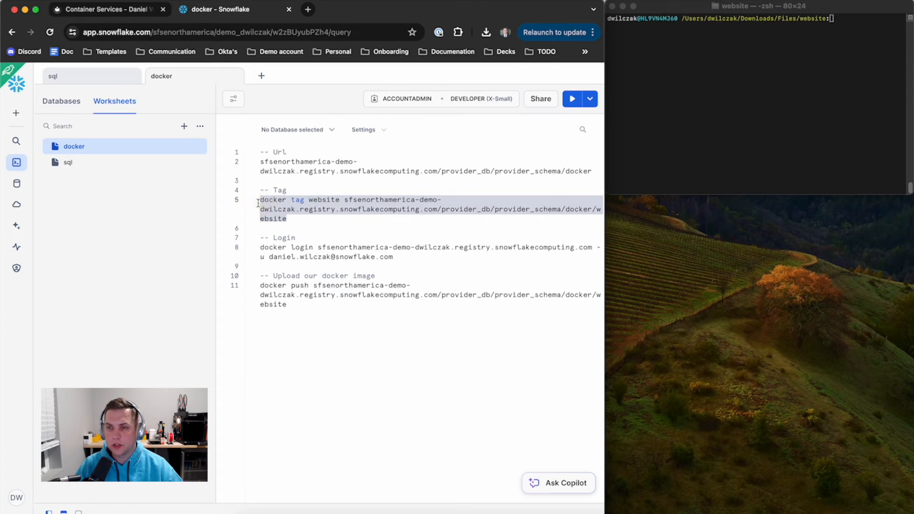
pyautogui.click(786, 136)
pyautogui.press('super+v')
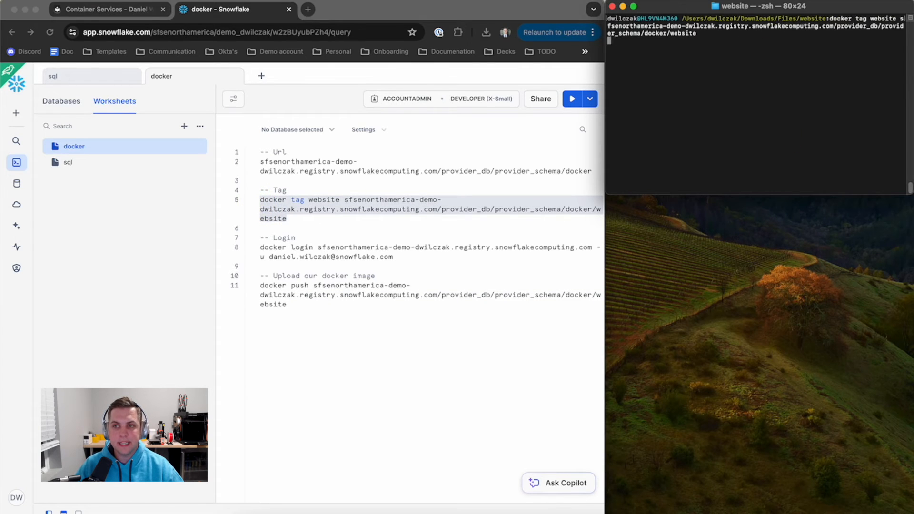
pyautogui.press('Return')
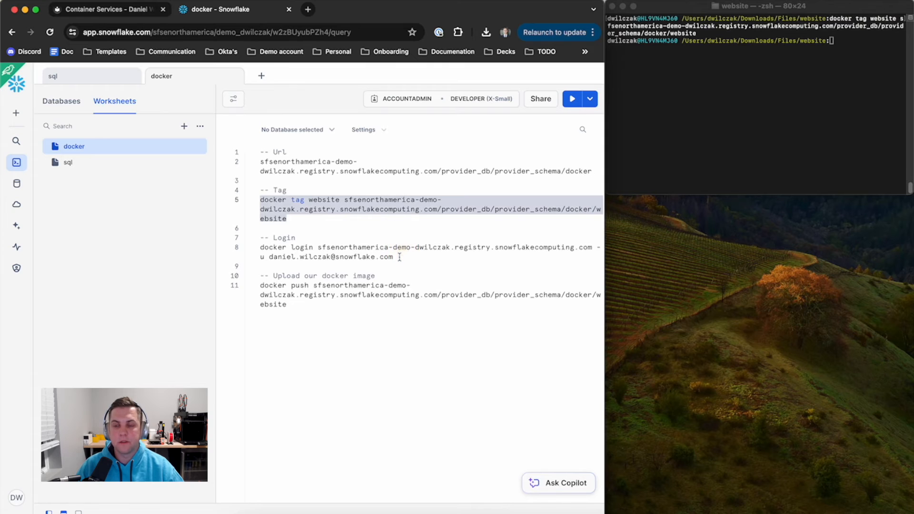
# Run the docker login command in Terminal and submit the password, getting Login Succeeded
pyautogui.moveTo(394, 257); pyautogui.dragTo(260, 247)
pyautogui.press('super+c')
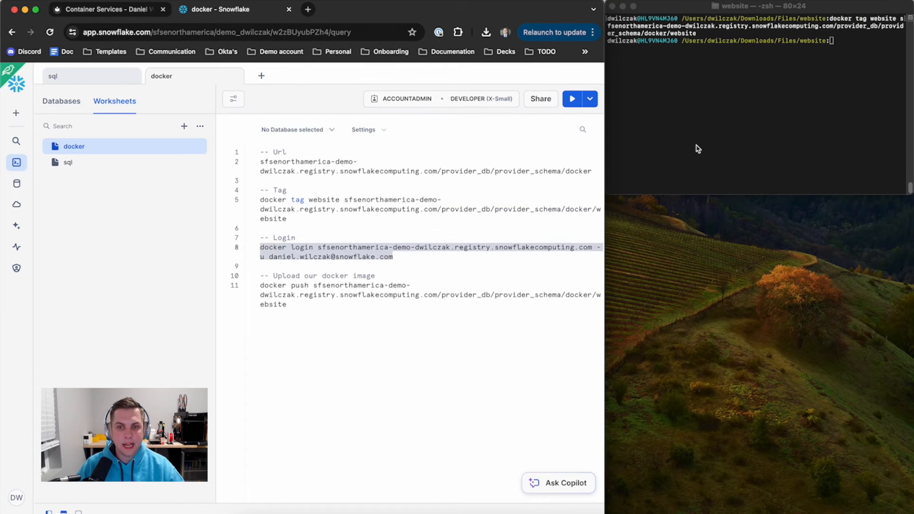
pyautogui.click(731, 130)
pyautogui.press('super+v')
pyautogui.press('Return')
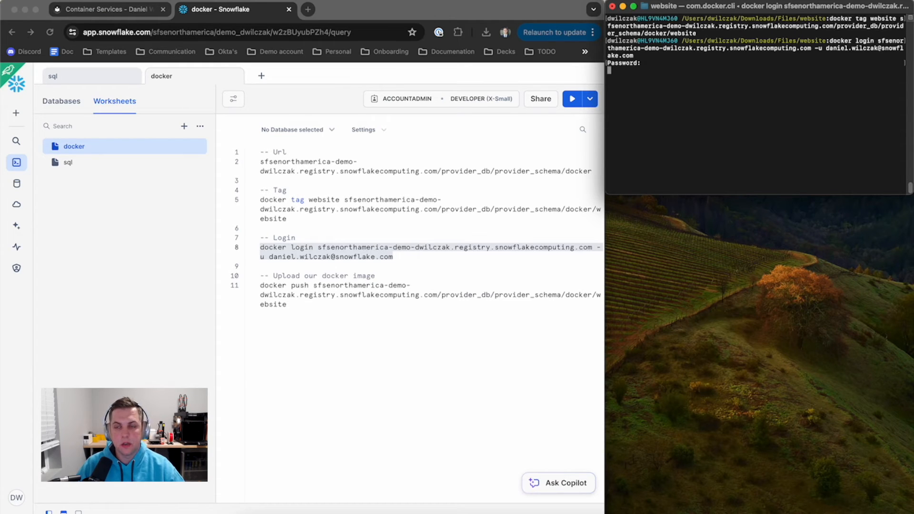
pyautogui.press('Return')
# Run the docker push command in Terminal to upload the website image to the Snowflake repository
pyautogui.click(322, 310)
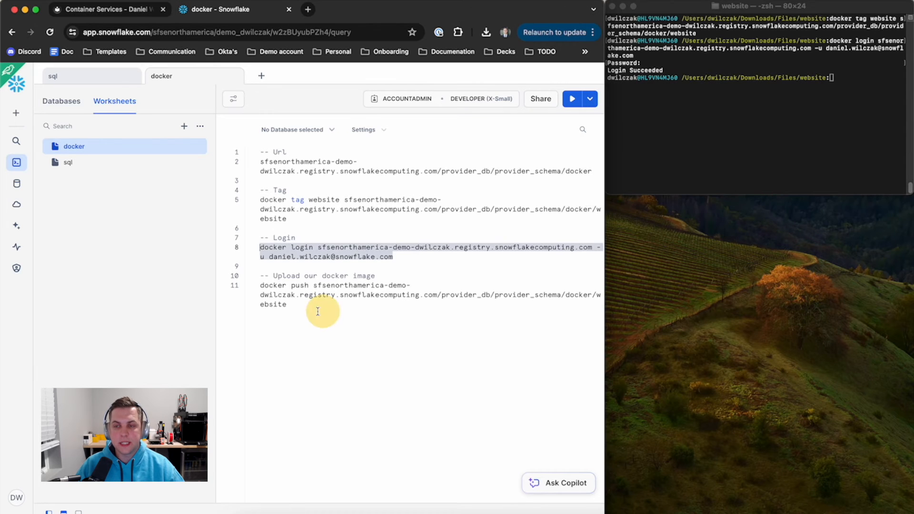
pyautogui.moveTo(300, 306); pyautogui.dragTo(252, 290)
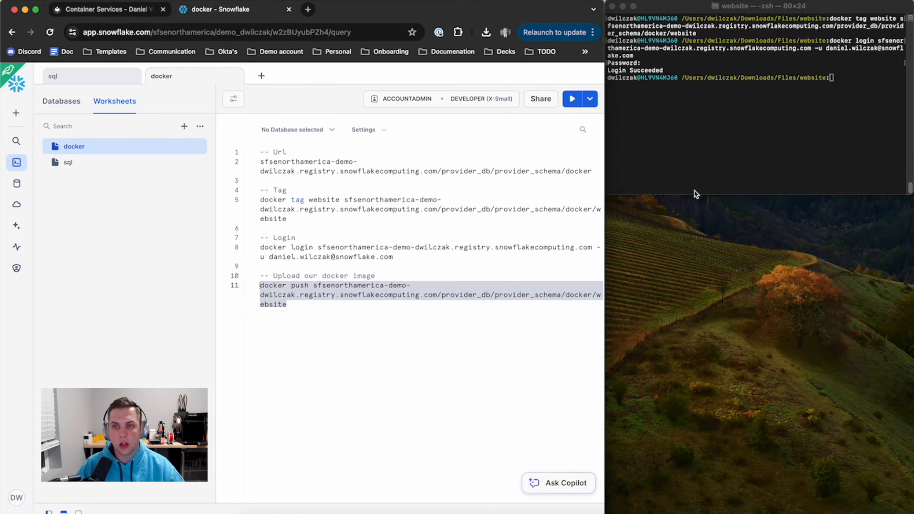
pyautogui.click(852, 140)
pyautogui.press('super+v')
pyautogui.press('Return')
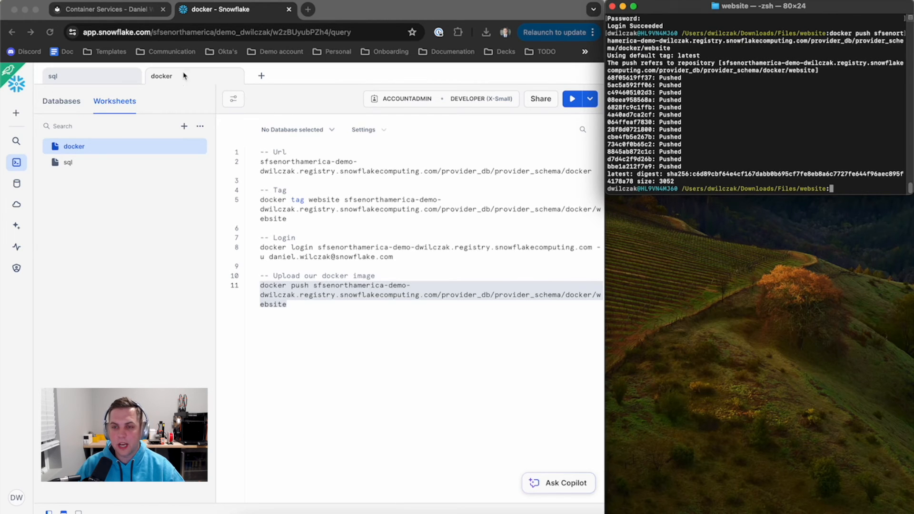
# Copy the Build Application code block from the full-width tutorial and return to the Snowflake worksheets
pyautogui.click(101, 10)
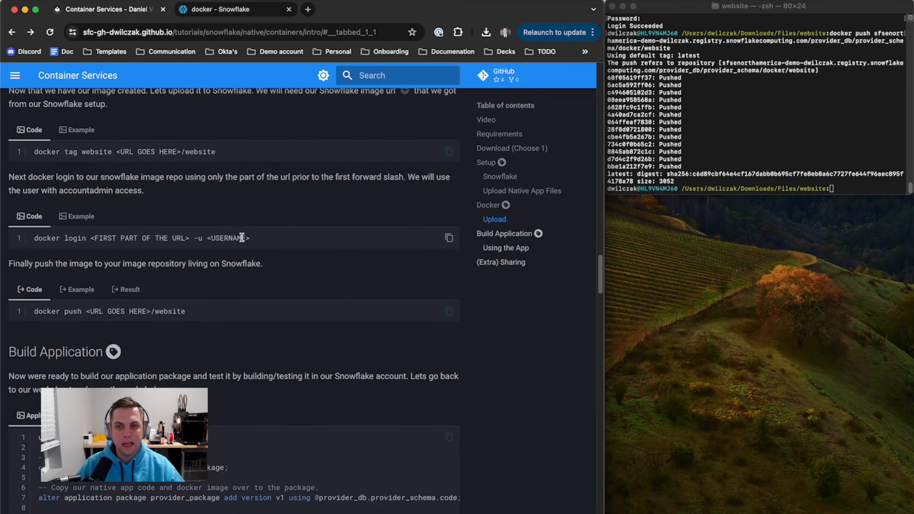
pyautogui.scroll(-1, 334, 132)
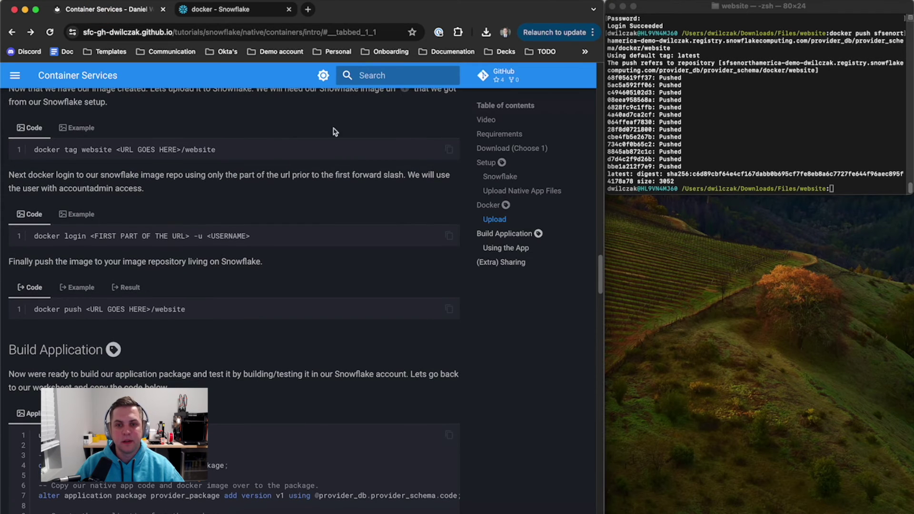
pyautogui.doubleClick(413, 16)
pyautogui.scroll(-1, 408, 264)
pyautogui.scroll(-3, 400, 266)
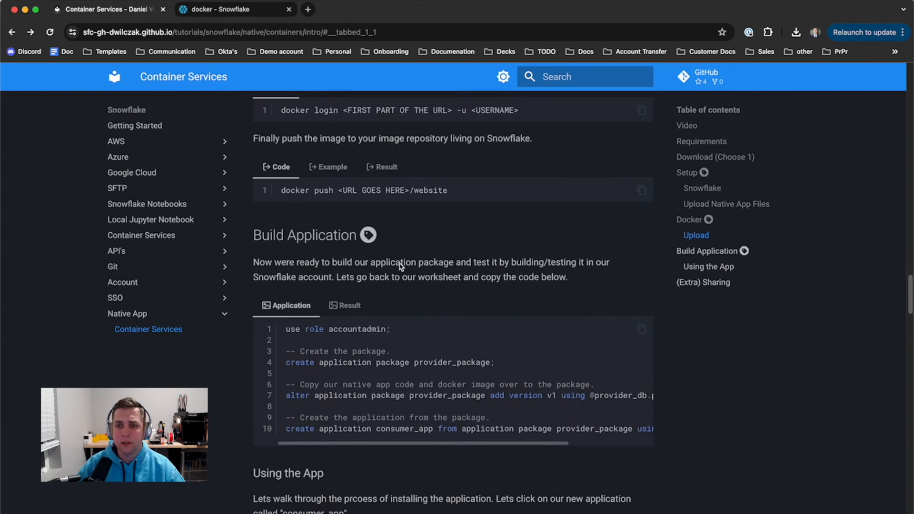
pyautogui.scroll(-2, 401, 266)
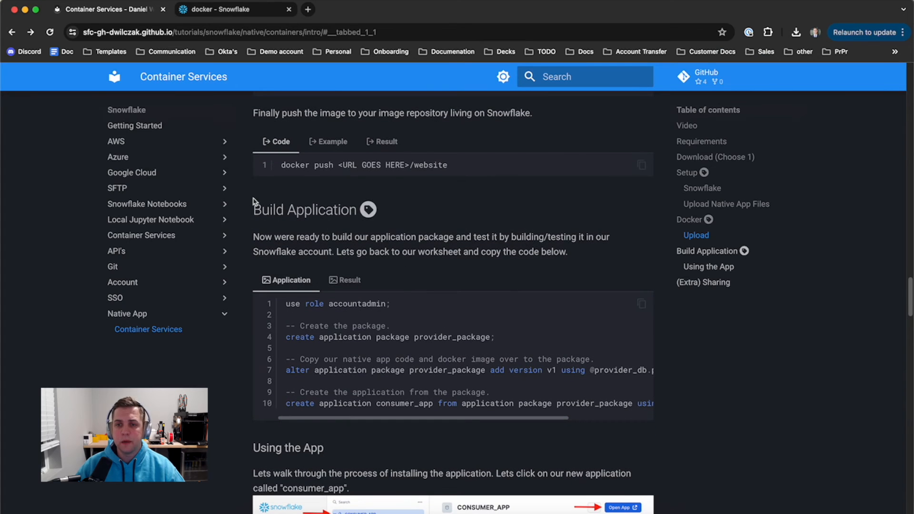
pyautogui.click(642, 304)
pyautogui.click(230, 11)
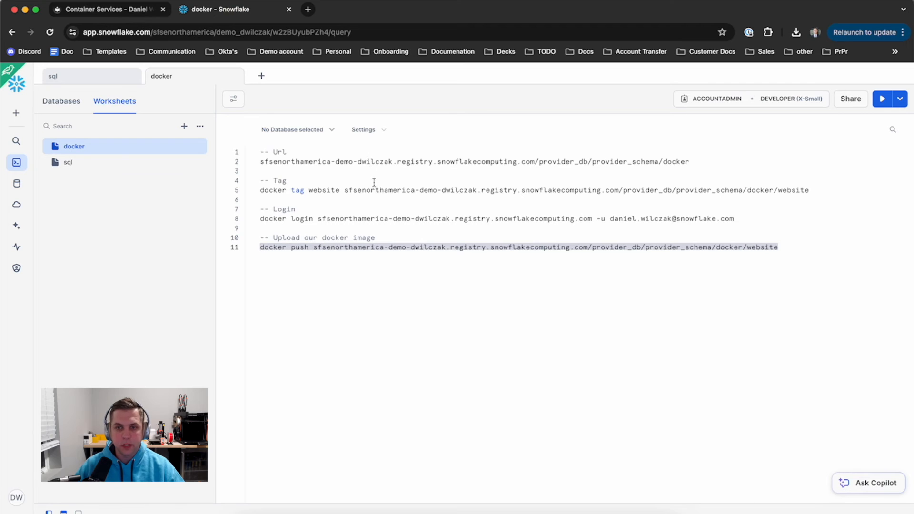
# Replace the sql worksheet script with the package code and run the statement creating provider_package
pyautogui.click(96, 163)
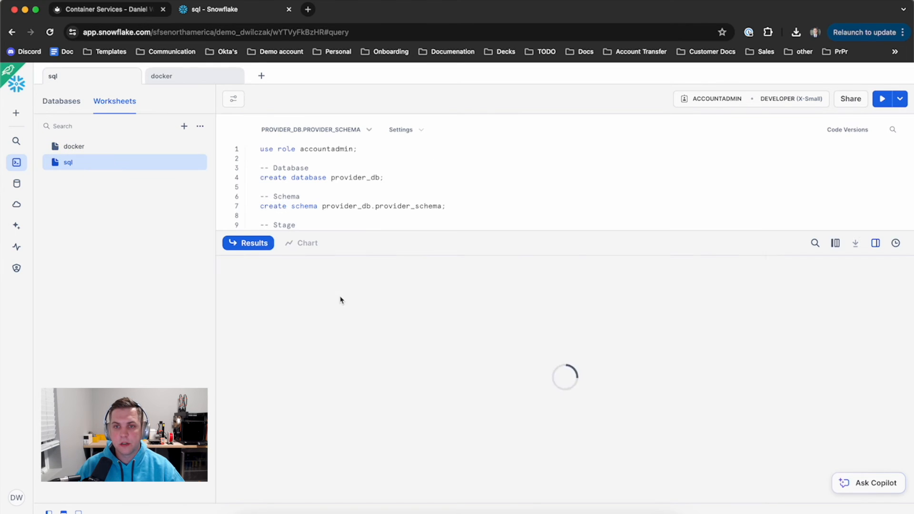
pyautogui.moveTo(363, 234); pyautogui.dragTo(387, 388)
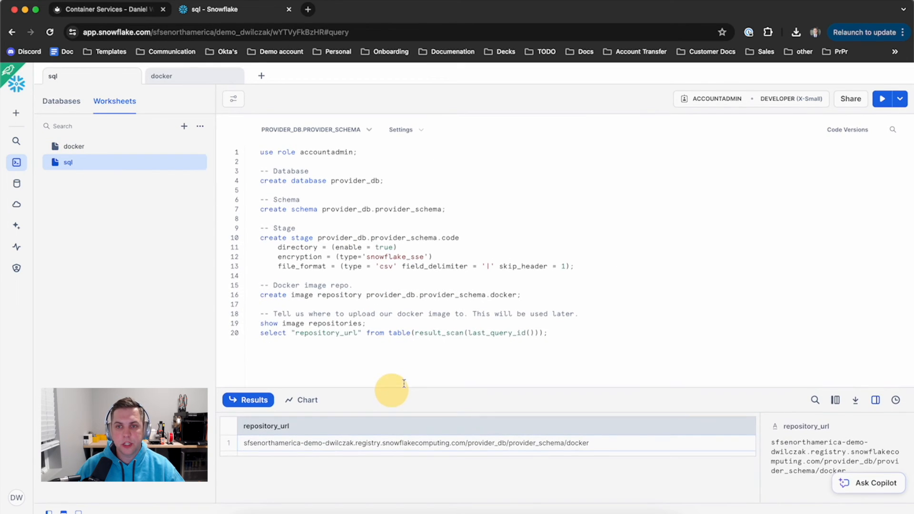
pyautogui.moveTo(555, 343)
pyautogui.mouseDown()
pyautogui.moveTo(397, 295)
pyautogui.moveTo(229, 138)
pyautogui.mouseUp()
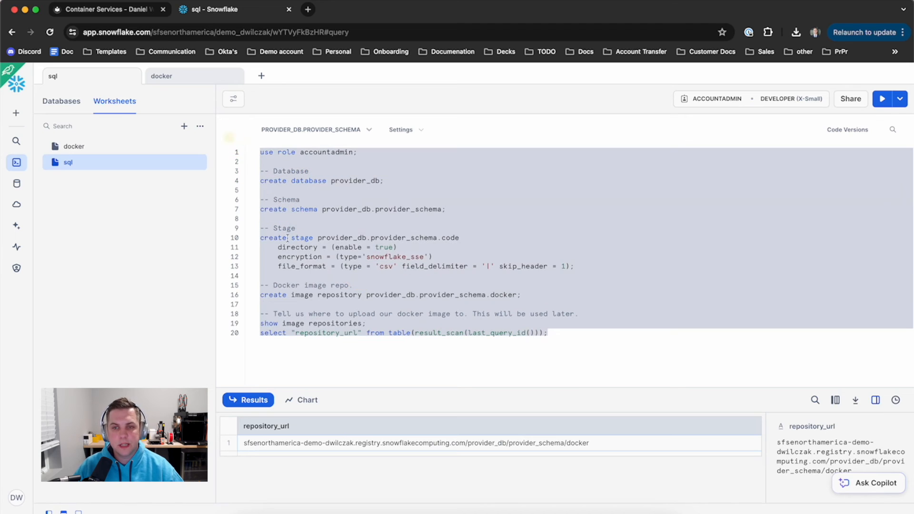
pyautogui.hotkey('ctrl', 'v')
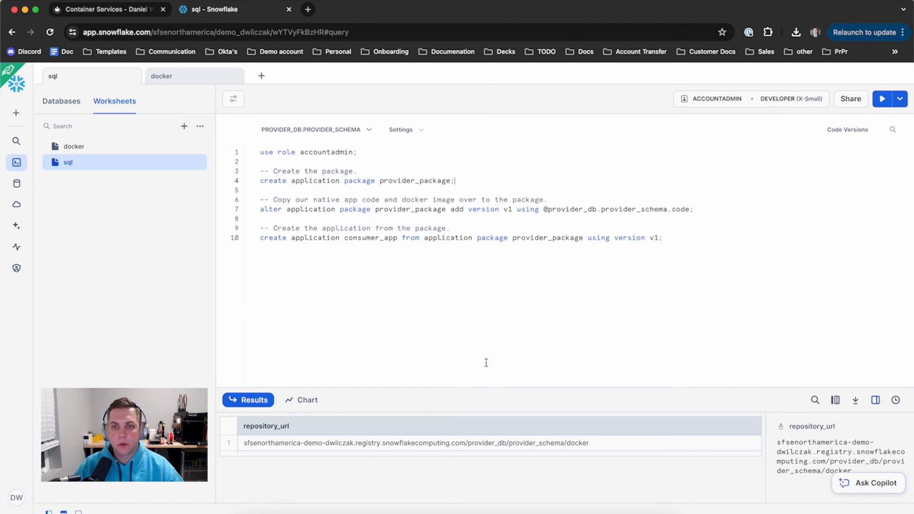
pyautogui.hotkey('ctrl', 'Return')
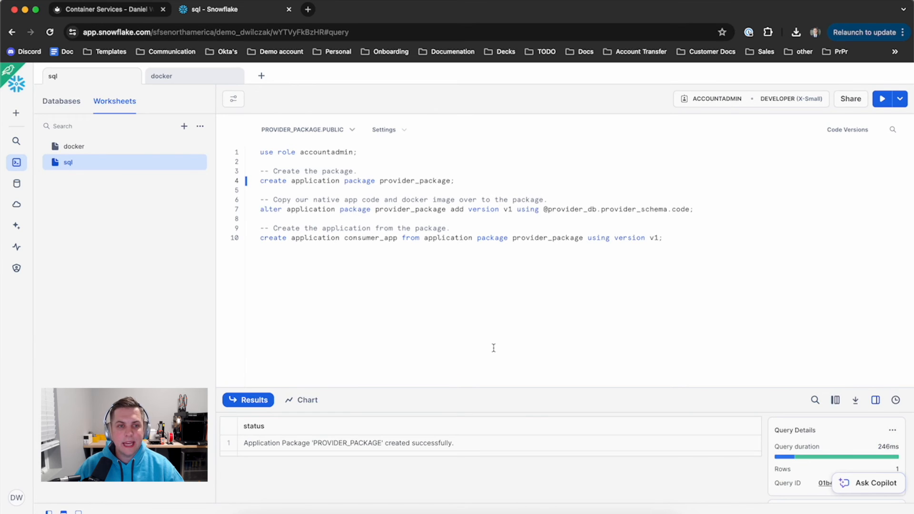
# Run the statements adding version v1 and creating consumer_app, then view the Databases list
pyautogui.click(705, 210)
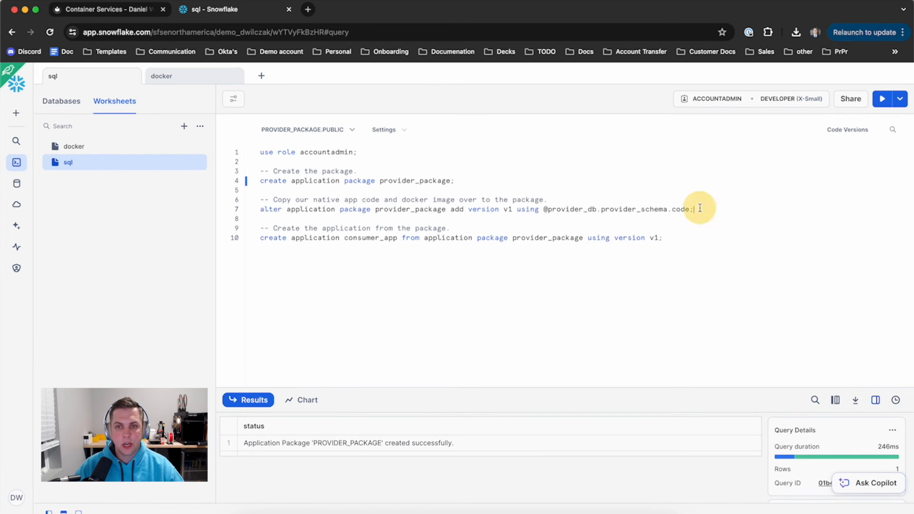
pyautogui.click(733, 212)
pyautogui.hotkey('ctrl', 'Return')
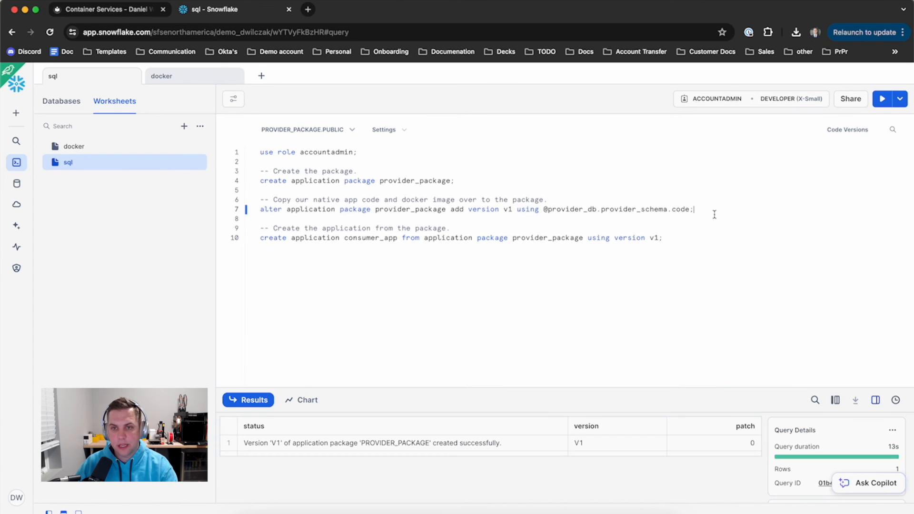
pyautogui.click(678, 241)
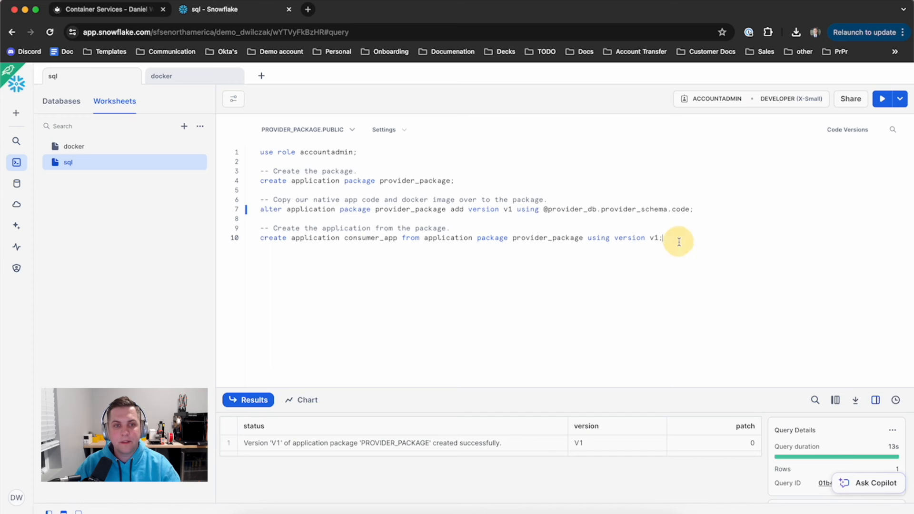
pyautogui.hotkey('ctrl', 'Return')
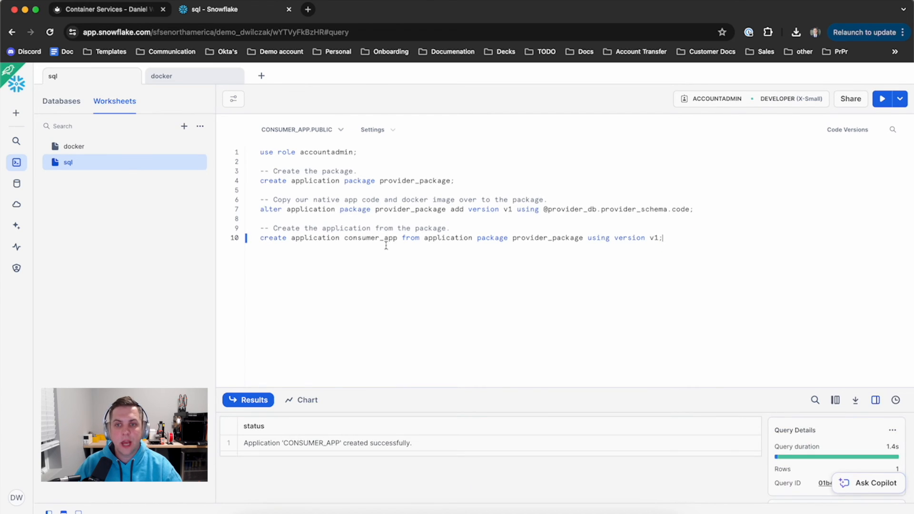
pyautogui.moveTo(17, 184)
pyautogui.click(57, 186)
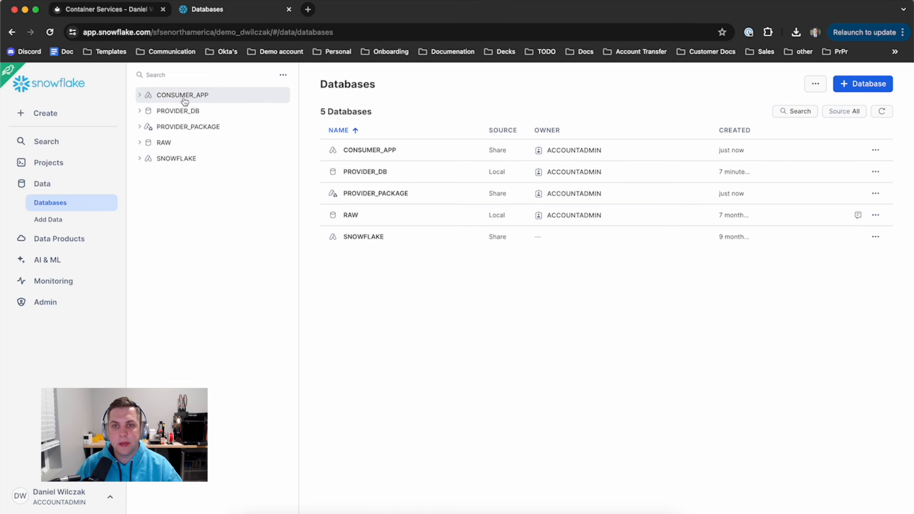
# Select CONSUMER_APP in the database tree and open the app's activation page
pyautogui.click(223, 102)
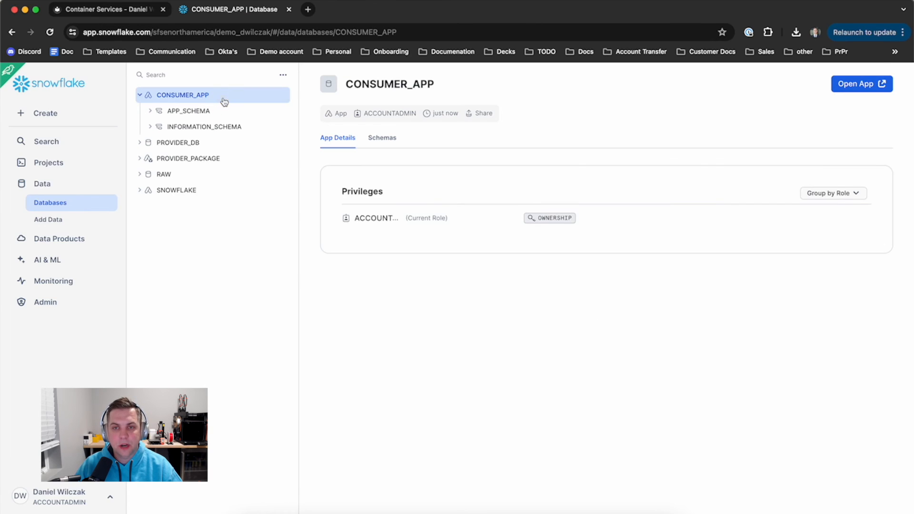
pyautogui.click(855, 86)
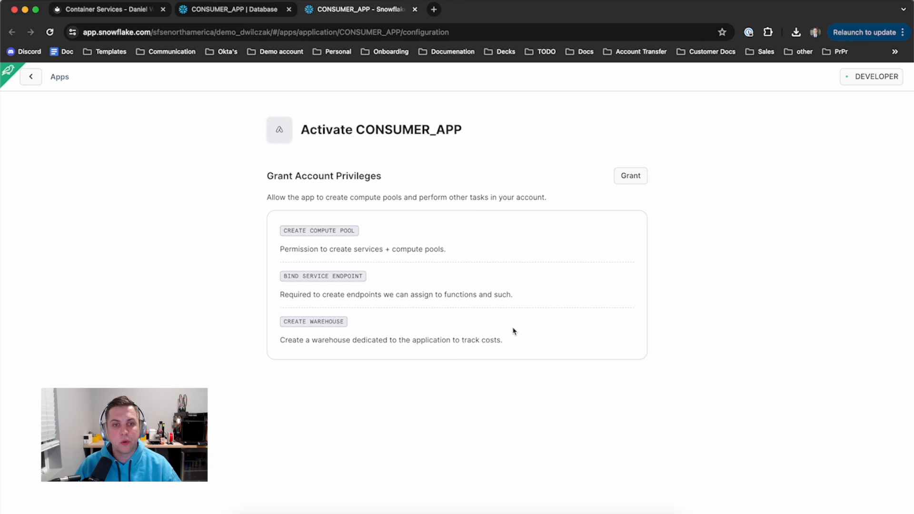
# Grant CONSUMER_APP its account privileges, activate it, check the compute pool, and view the readme
pyautogui.click(638, 177)
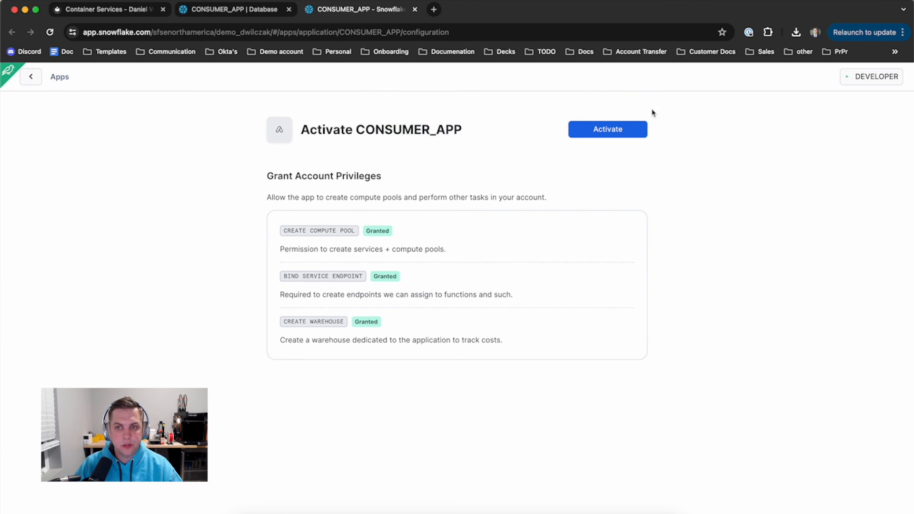
pyautogui.click(605, 136)
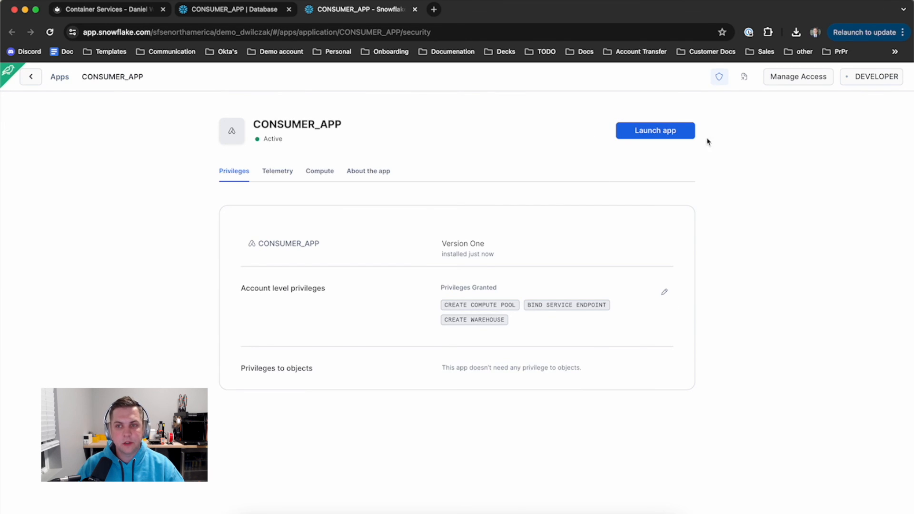
pyautogui.click(319, 173)
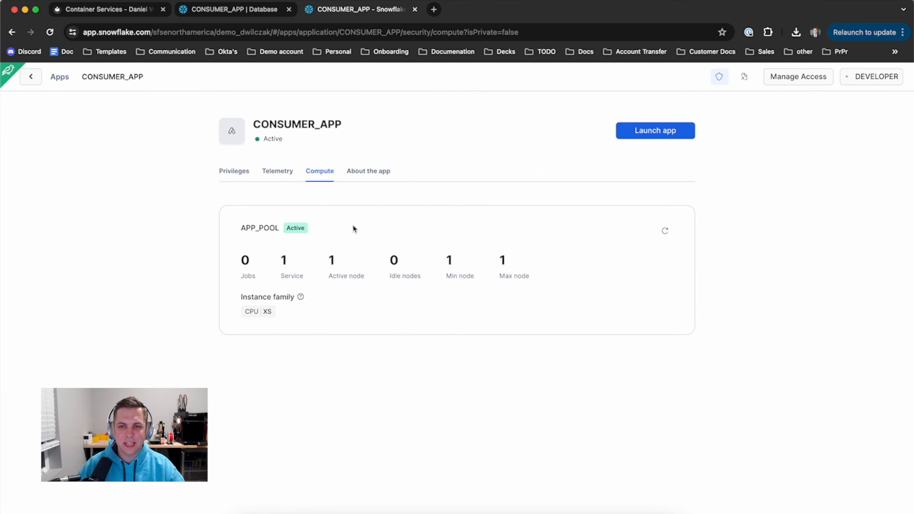
pyautogui.click(369, 172)
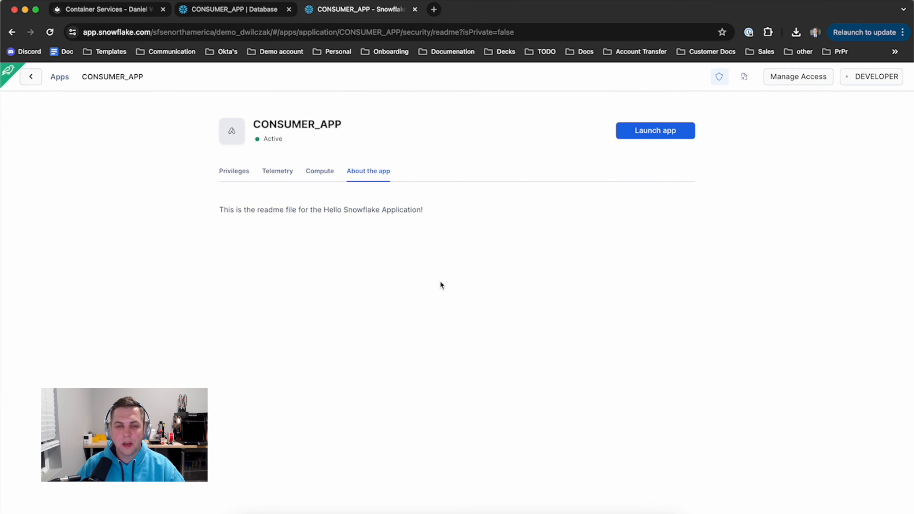
# Launch the app and sign in through SnowServices Ingress with saved Snowflake credentials
pyautogui.click(627, 135)
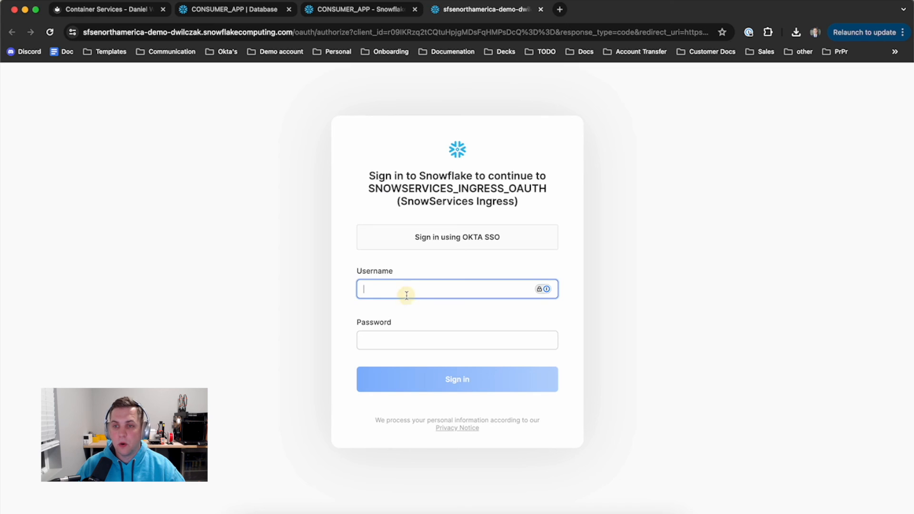
pyautogui.press('Tab')
pyautogui.write('**************')
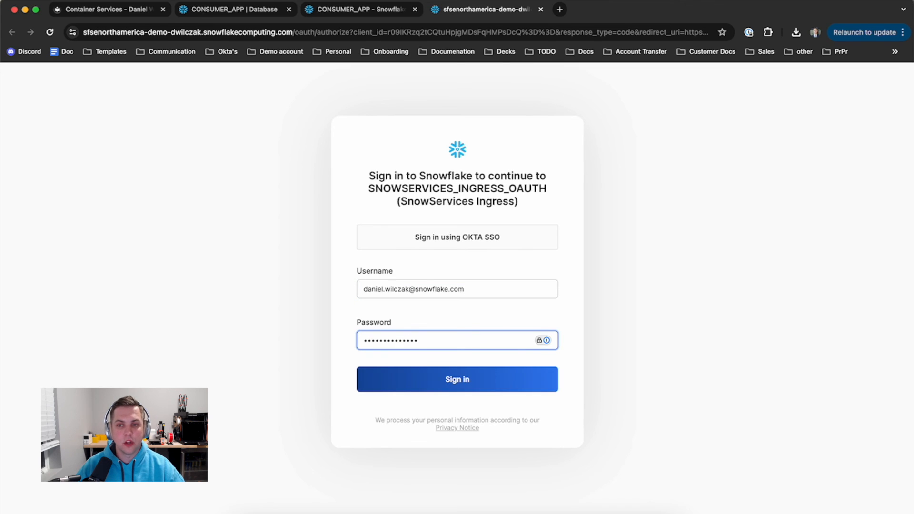
pyautogui.press('Return')
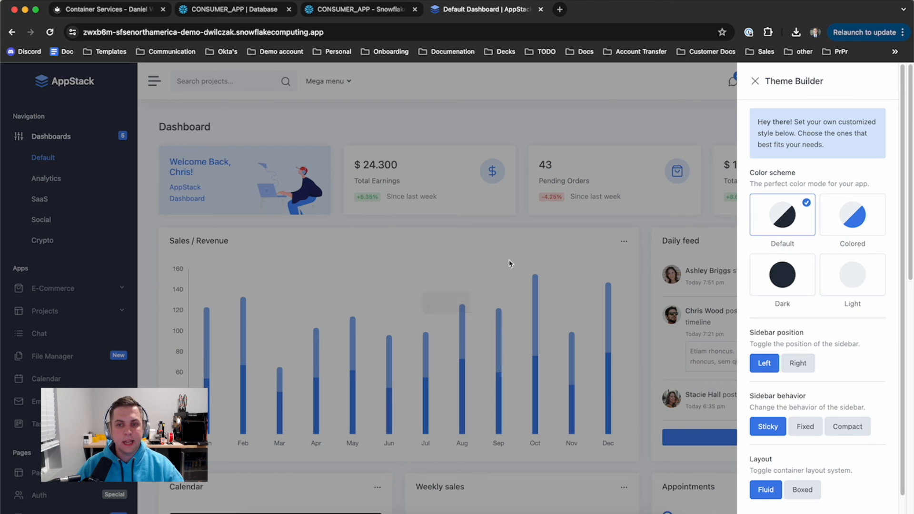
# In Theme Builder try Colored and Light, apply the Dark color scheme, and close the panel
pyautogui.click(841, 223)
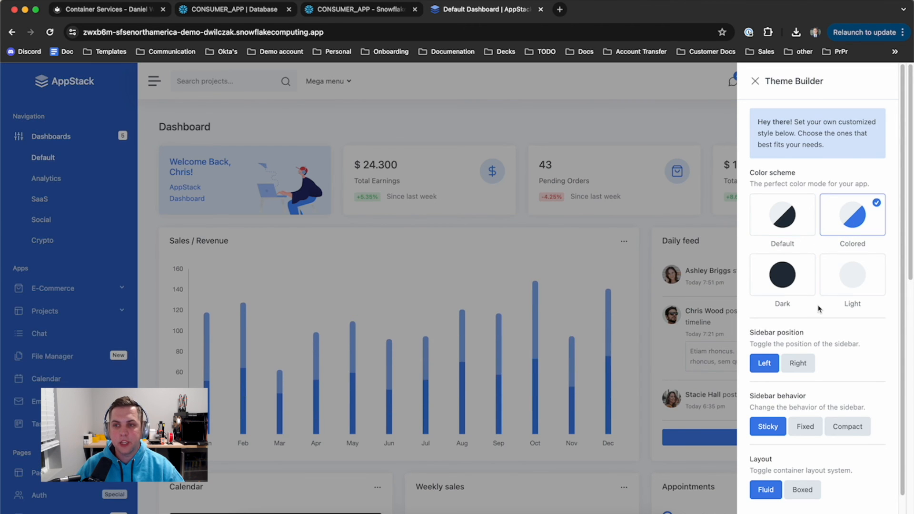
pyautogui.click(855, 280)
pyautogui.click(790, 280)
pyautogui.click(484, 123)
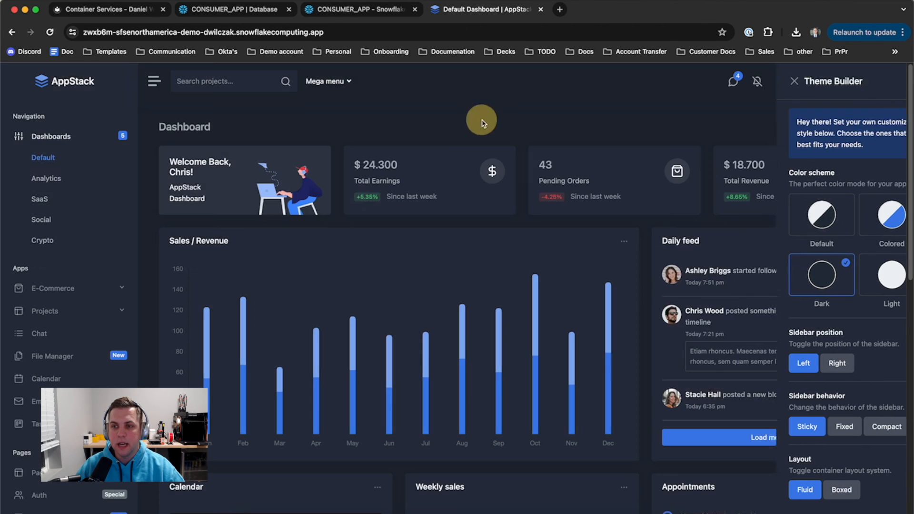
pyautogui.scroll(-3, 400, 300)
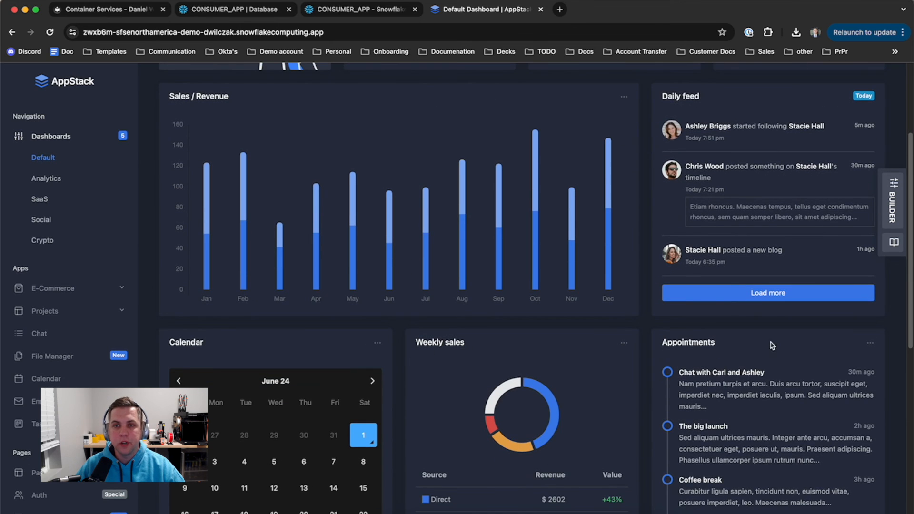
pyautogui.scroll(-4, 647, 337)
pyautogui.scroll(6, 643, 314)
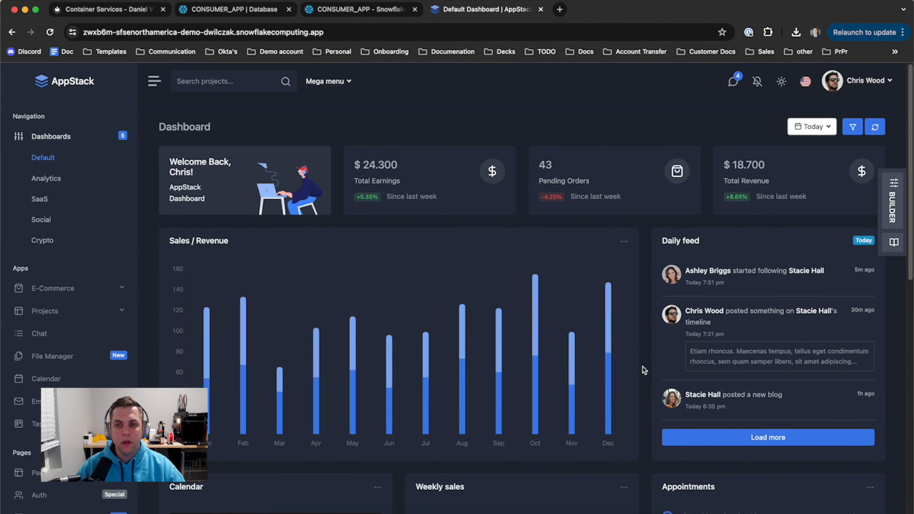